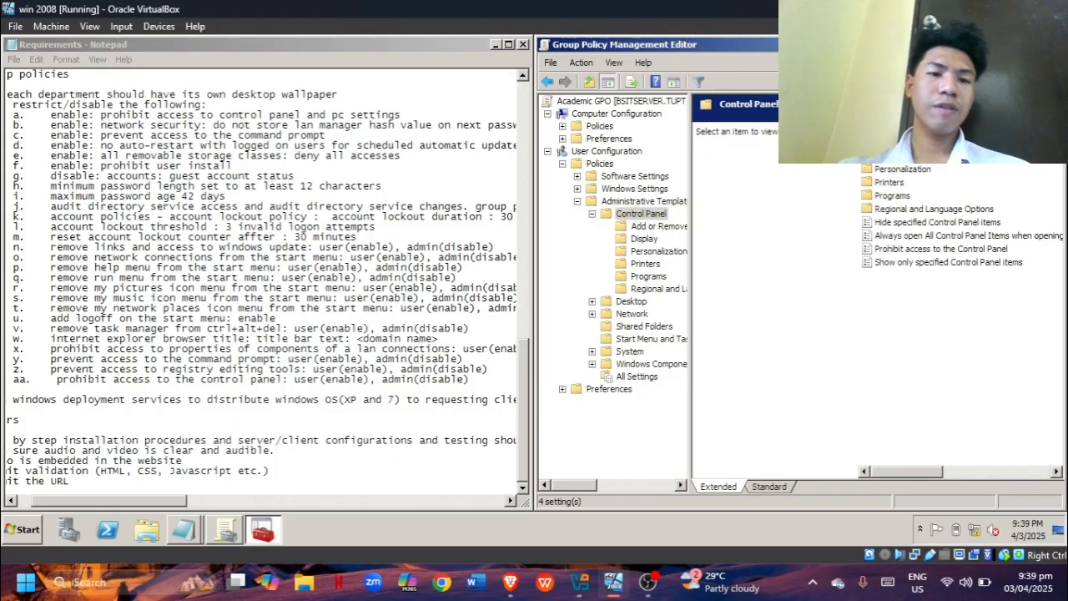
- Widen the Group Policy Management Editor window and show the Control Panel policies in the Standard view
left_click_drag(536, 302, 393, 304)
left_click_drag(531, 305, 389, 307)
left_click(619, 491)
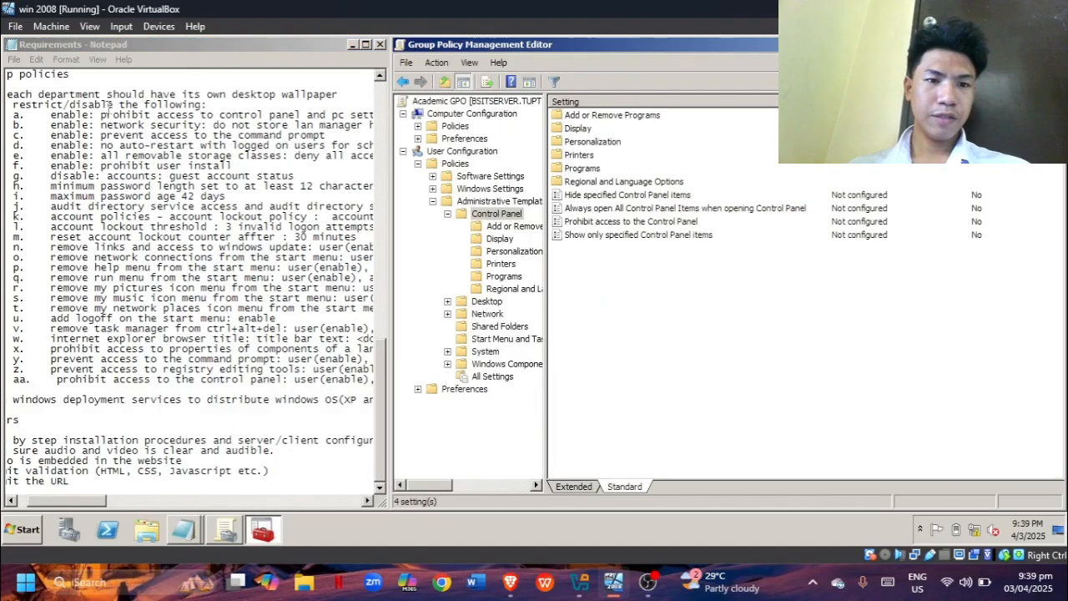
- Enable the "Prohibit access to the Control Panel" policy in the user-level Control Panel administrative templates
left_click_drag(100, 116, 284, 115)
left_click(631, 222)
left_click_drag(393, 268, 551, 268)
left_click_drag(387, 276, 546, 275)
double_click(822, 221)
left_click(150, 142)
left_click_drag(334, 65, 322, 45)
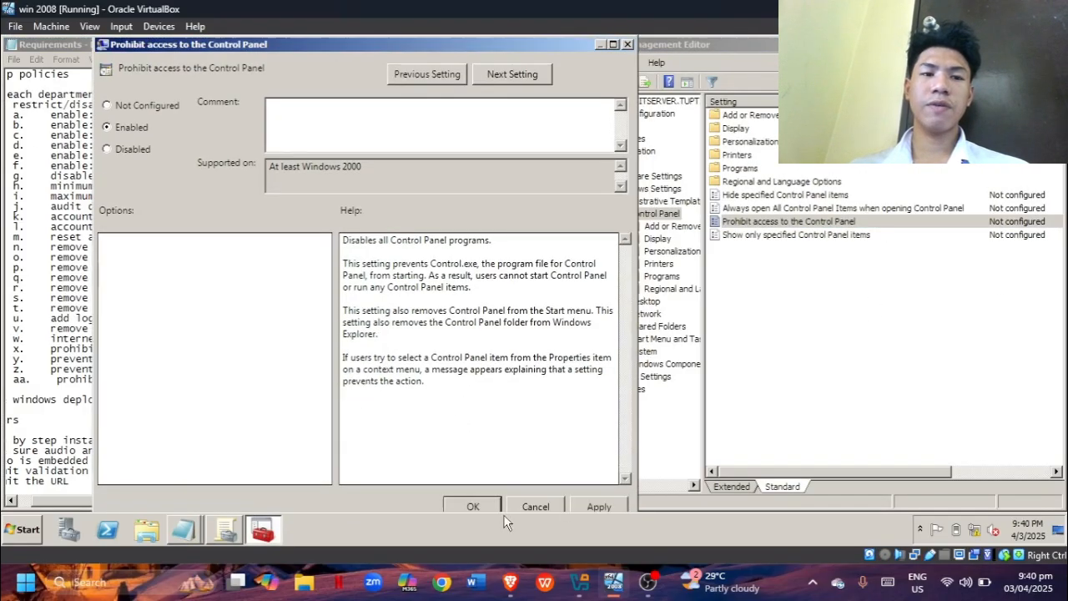
left_click(472, 506)
- Browse the user-level System, Control Panel and Network administrative templates, including Network Connections and Offline Files, for the LAN Manager hash requirement
double_click(638, 351)
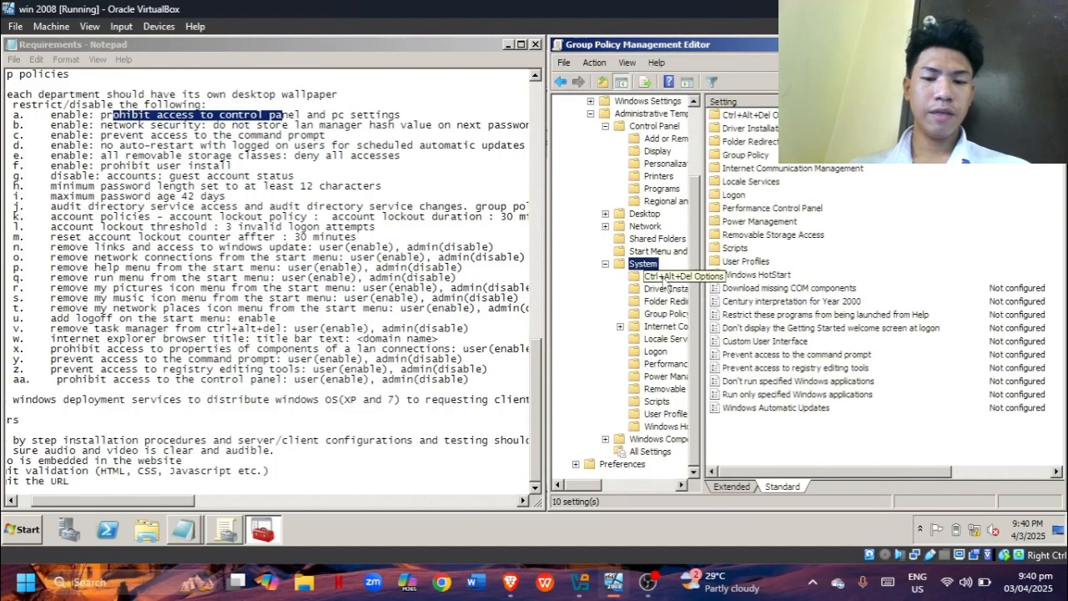
double_click(642, 264)
left_click(651, 214)
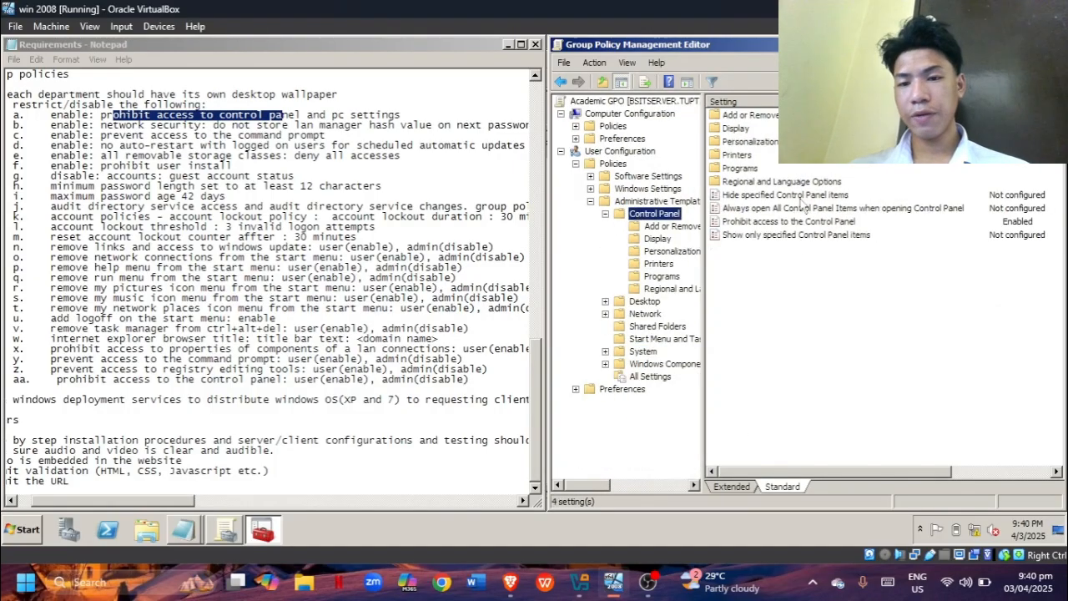
left_click(645, 313)
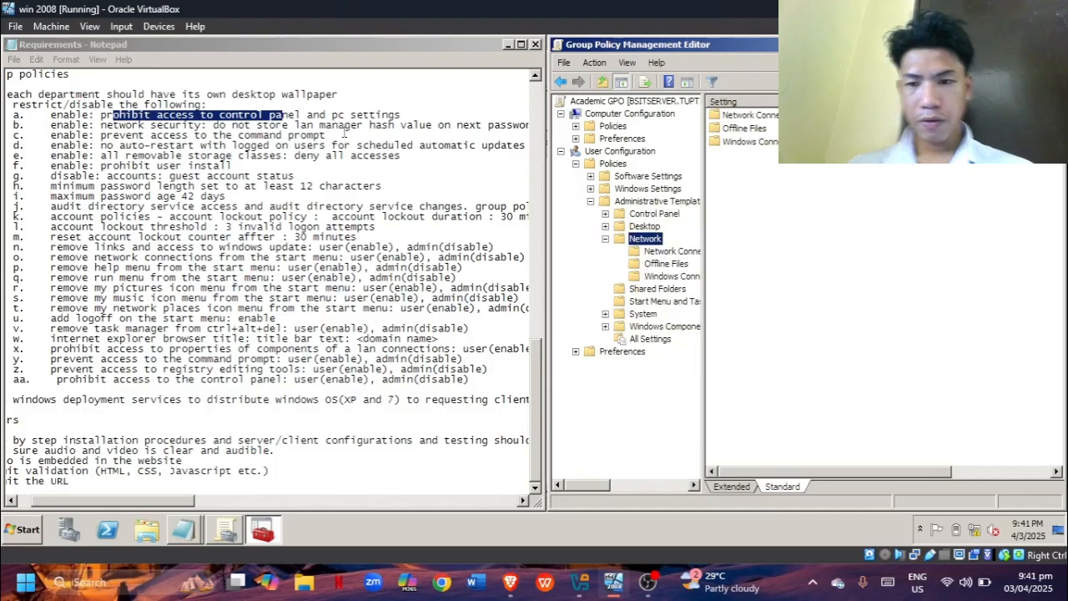
double_click(746, 116)
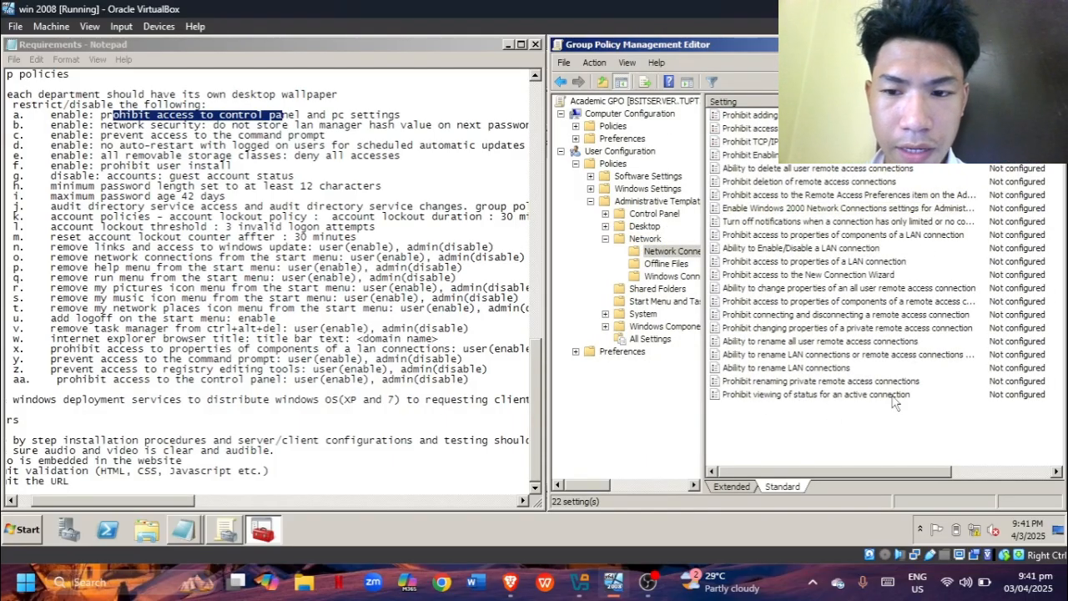
left_click(666, 263)
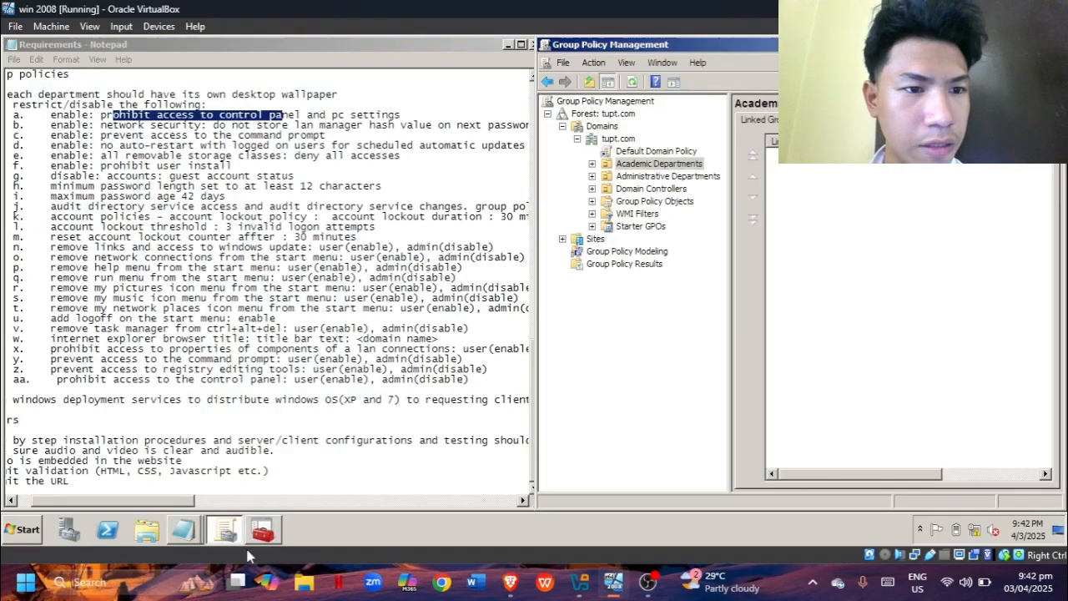
left_click(262, 531)
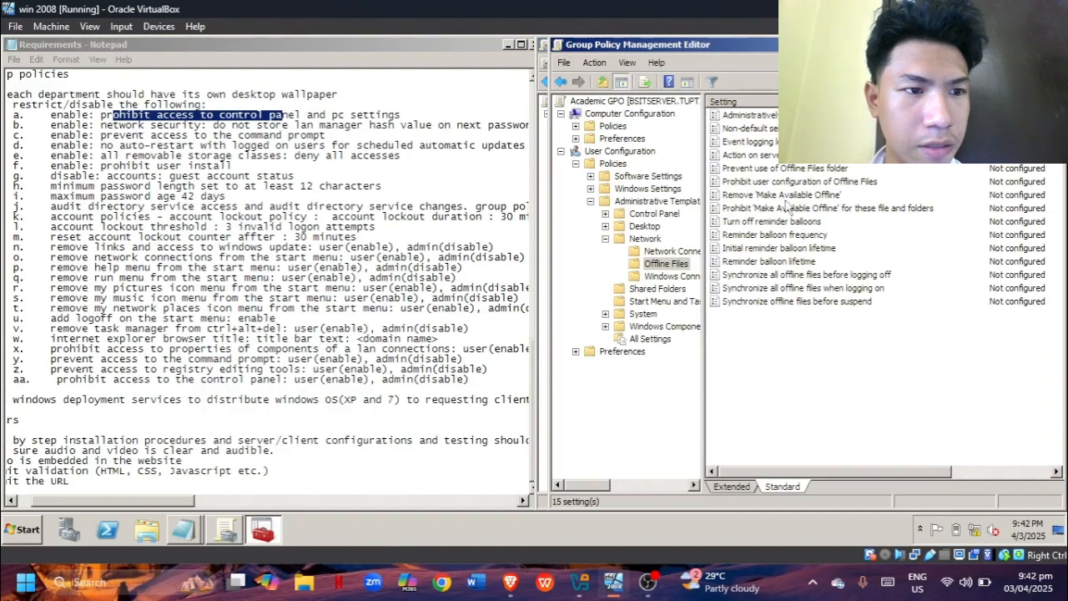
left_click(671, 276)
left_click(670, 251)
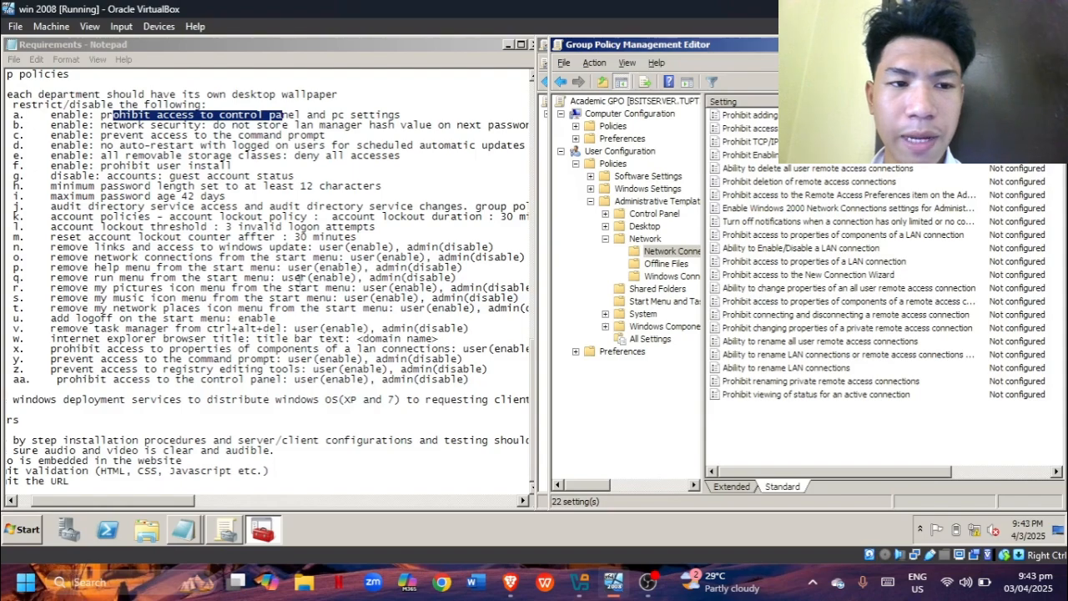
- In the computer-level Security Options, enable the network security policy against storing the LAN Manager hash value on the next password change
left_click(612, 126)
double_click(916, 155)
double_click(916, 169)
double_click(751, 129)
double_click(751, 142)
scroll(945, 396, "down", 2)
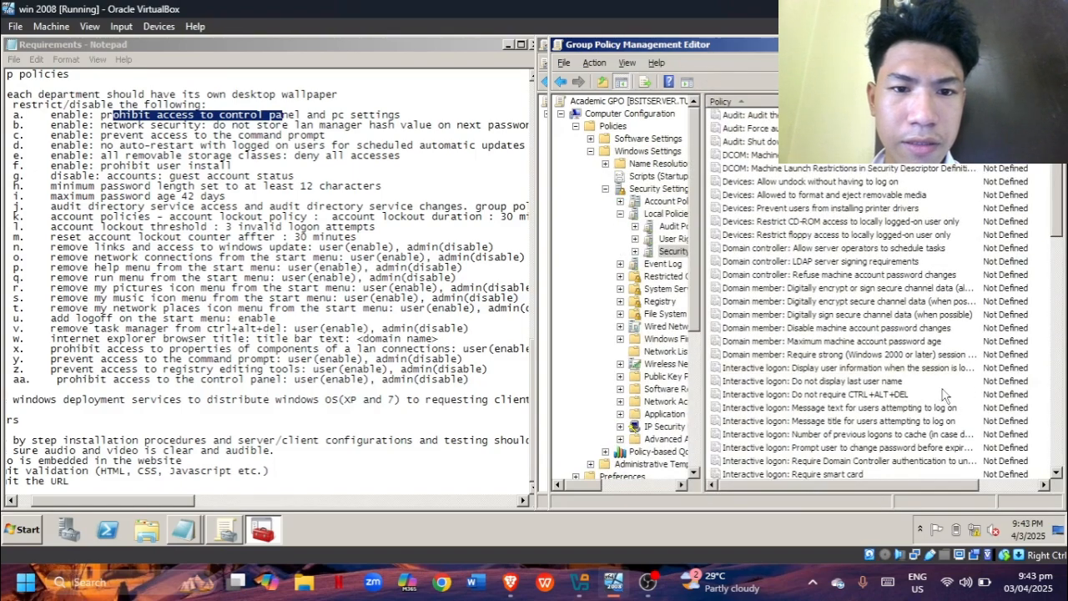
scroll(945, 396, "down", 10)
double_click(842, 367)
left_click(807, 455)
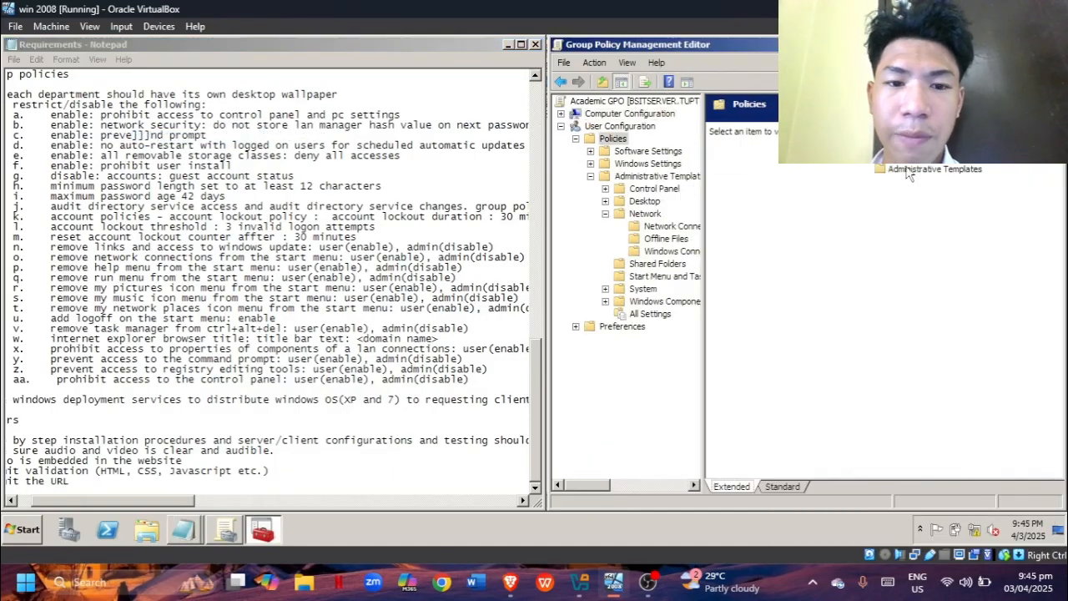
- Enable the "Prevent access to the command prompt" policy in the user-level System administrative templates
double_click(908, 171)
double_click(751, 197)
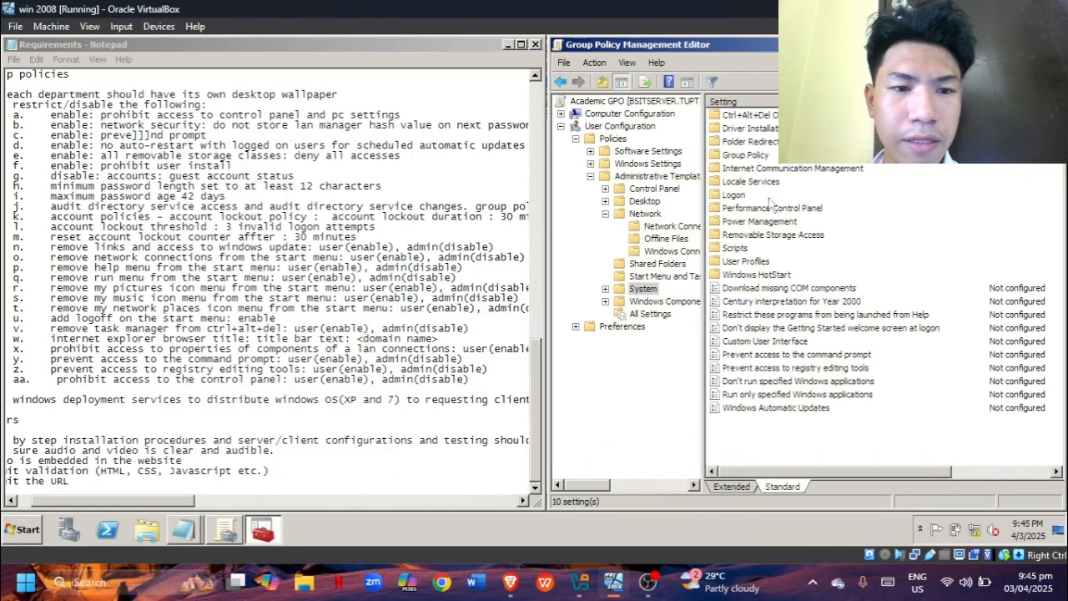
double_click(780, 355)
left_click(111, 145)
left_click(459, 506)
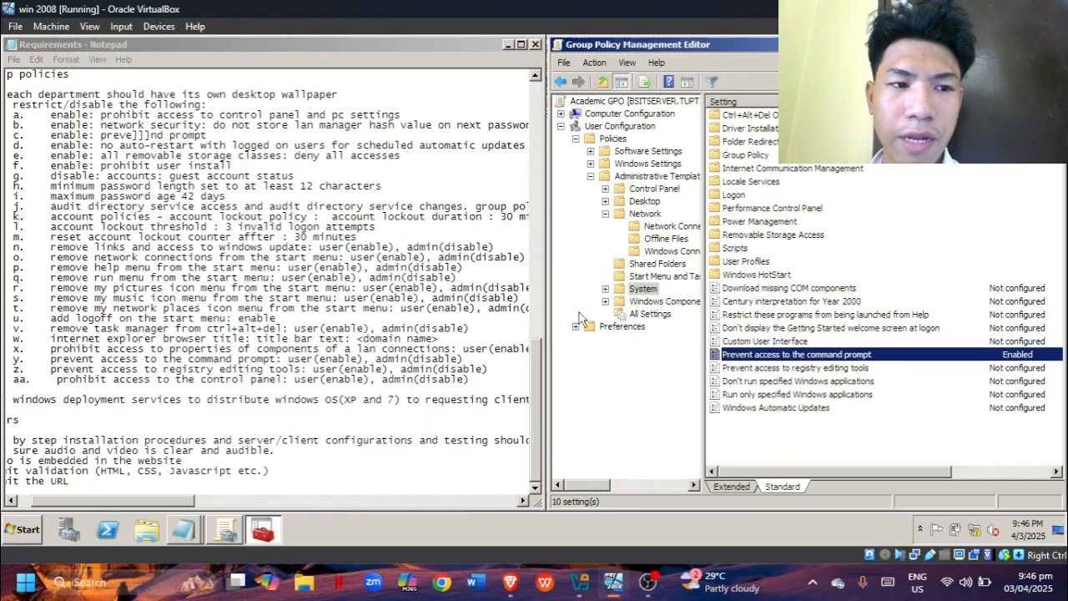
- Open the Windows Update policy on no auto-restart with logged-on users, and mark requirements a to e as done with slashes
left_click(226, 138)
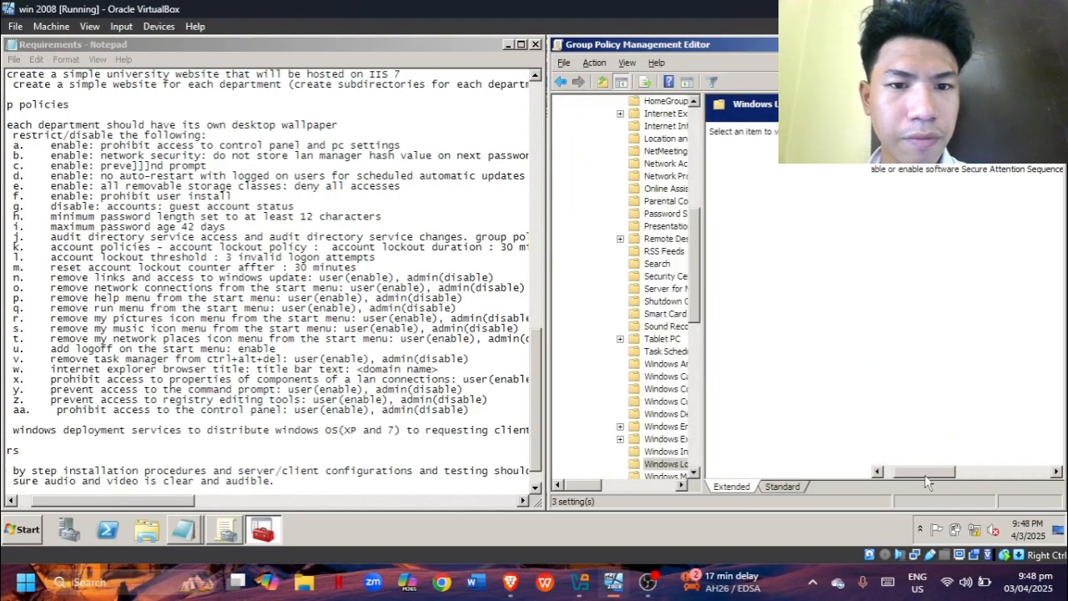
left_click(782, 487)
scroll(806, 423, "down", 11)
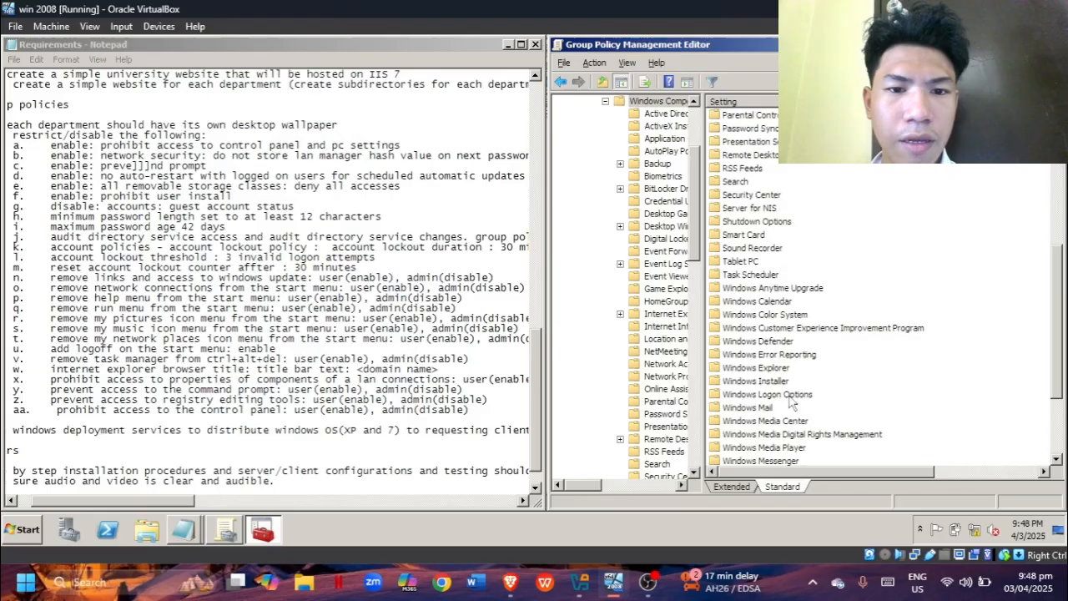
double_click(770, 461)
left_click(494, 177)
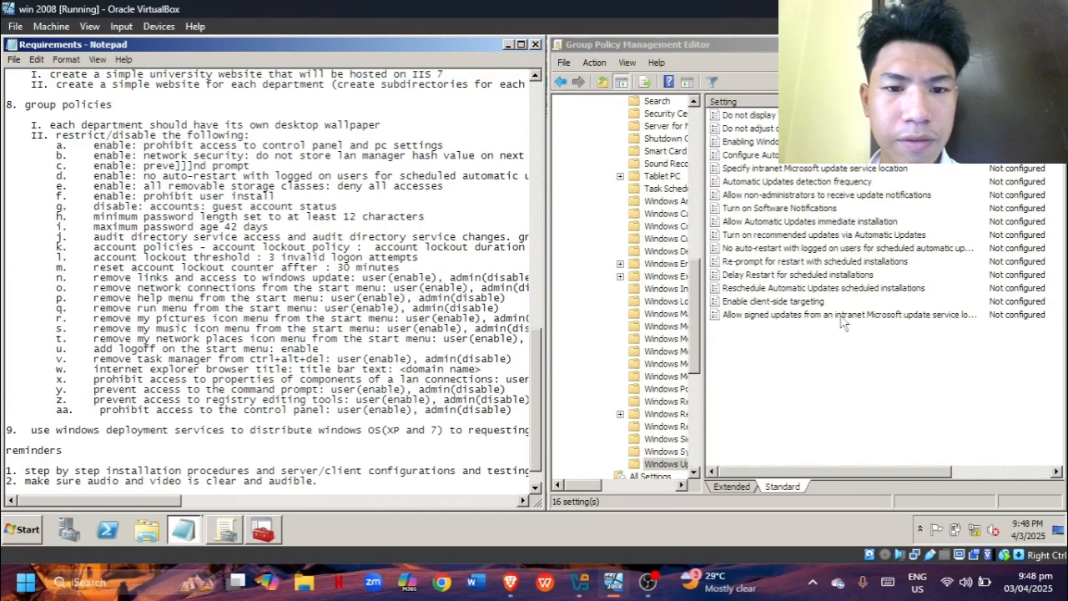
double_click(834, 248)
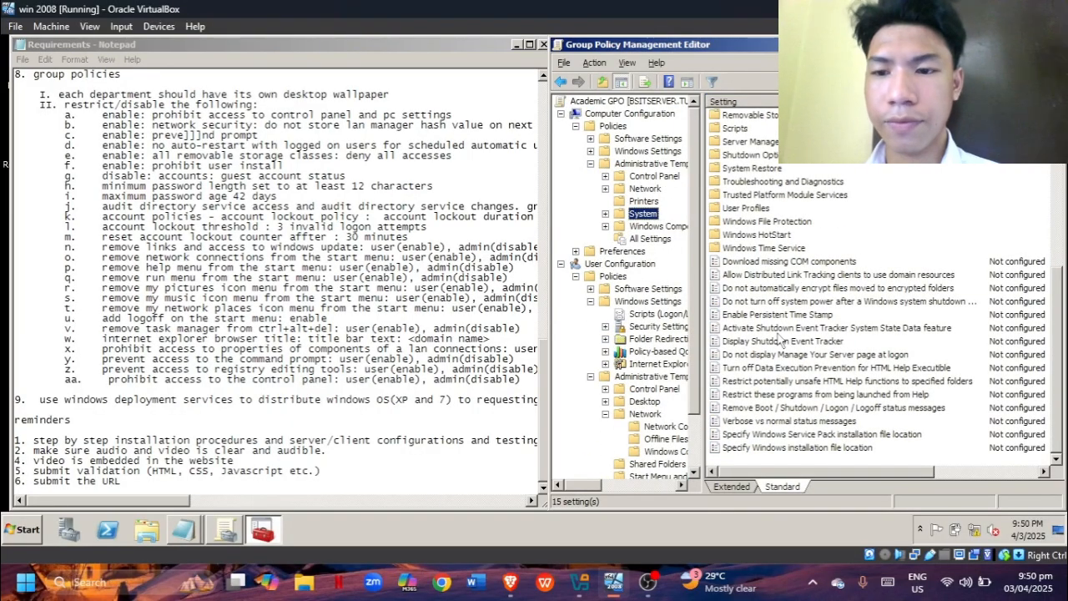
left_click(87, 158)
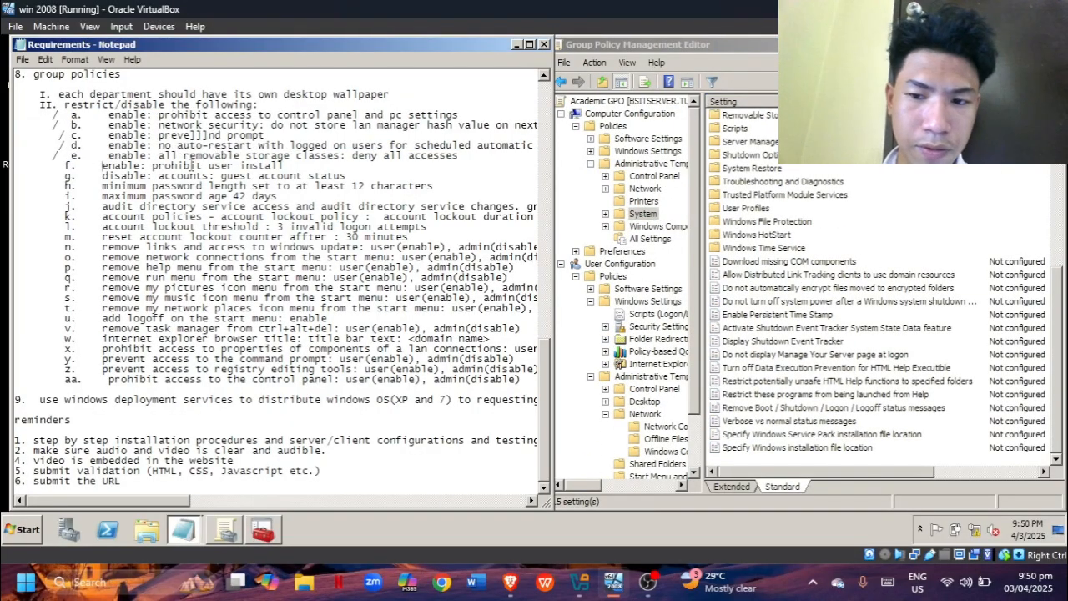
- Look through the System, user-level Software Settings and Windows Components policies, including Parental Controls, for the user-install restriction
double_click(762, 119)
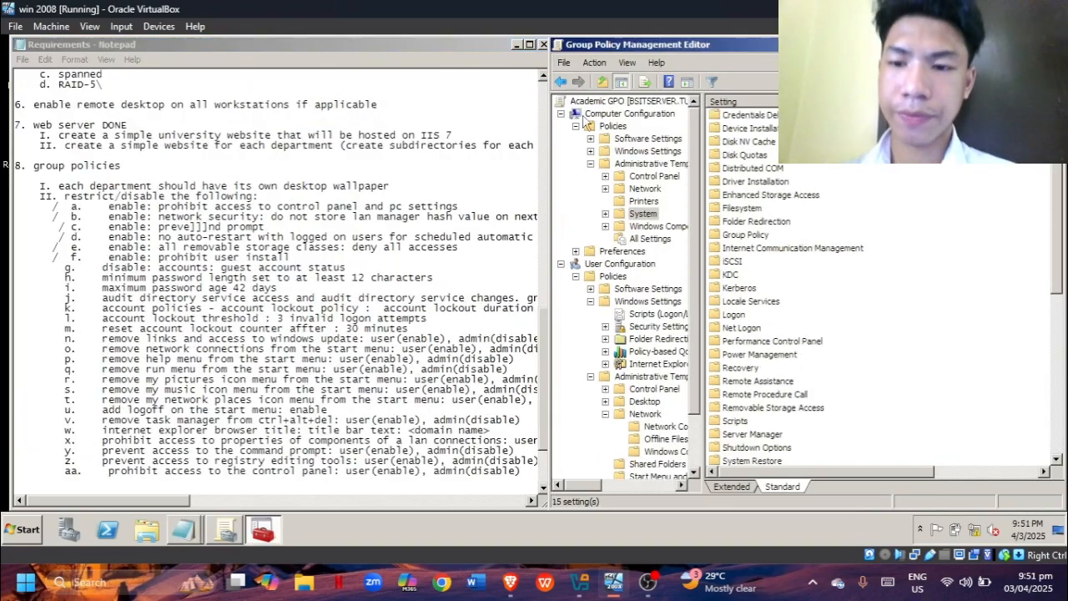
double_click(587, 118)
left_click(632, 152)
double_click(656, 151)
left_click(657, 164)
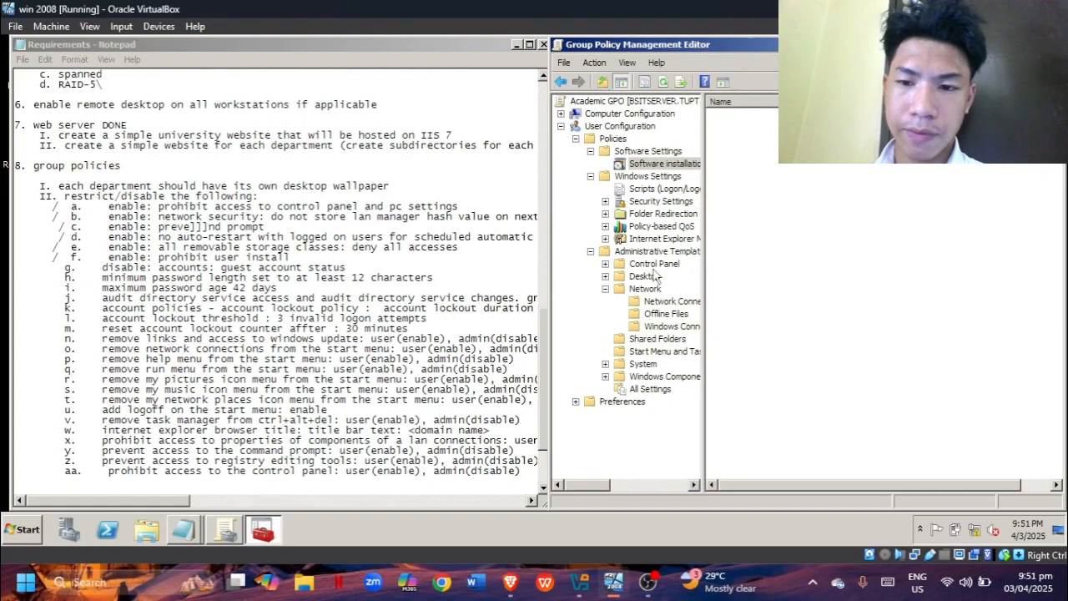
left_click(560, 126)
left_click(561, 114)
left_click(656, 164)
double_click(763, 170)
scroll(774, 227, "down", 6)
double_click(763, 196)
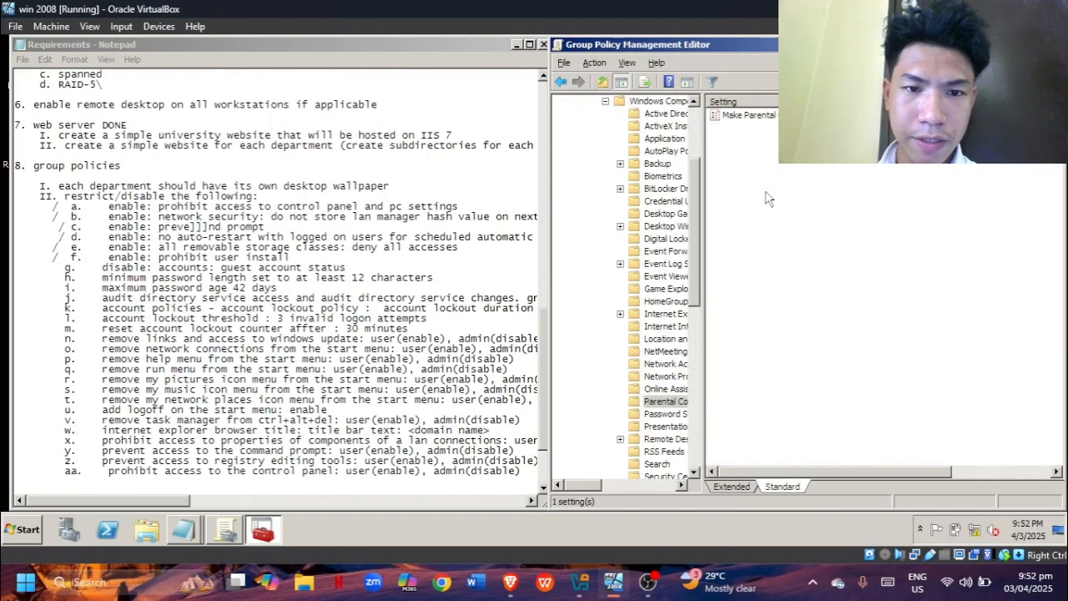
- Enable the "Prohibit User Installs" policy under the computer-level Windows Installer component
left_click(561, 81)
scroll(760, 293, "down", 4)
scroll(763, 317, "down", 7)
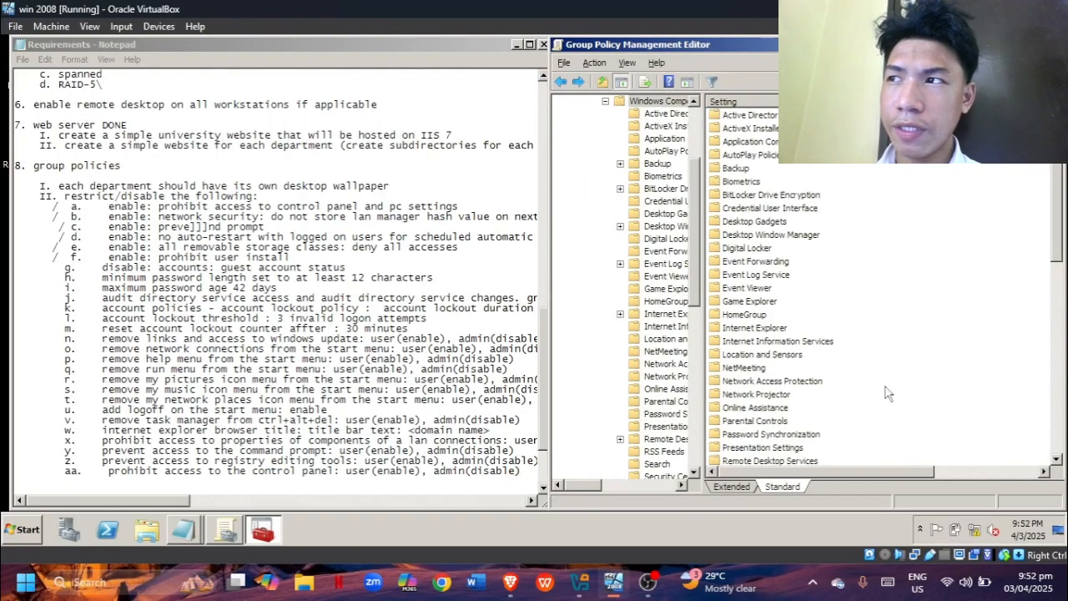
double_click(755, 261)
double_click(760, 341)
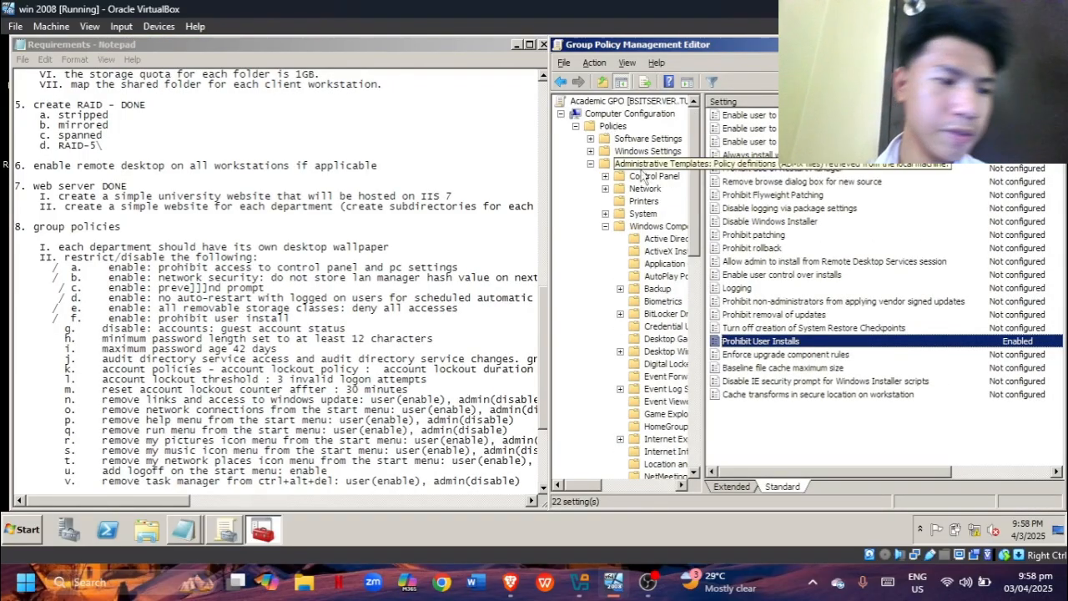
- Find and open the guest account status policy in the computer's Local Policies, Security Options
left_click(661, 190)
double_click(667, 214)
left_click(672, 251)
left_click(876, 328)
scroll(958, 364, "down", 20)
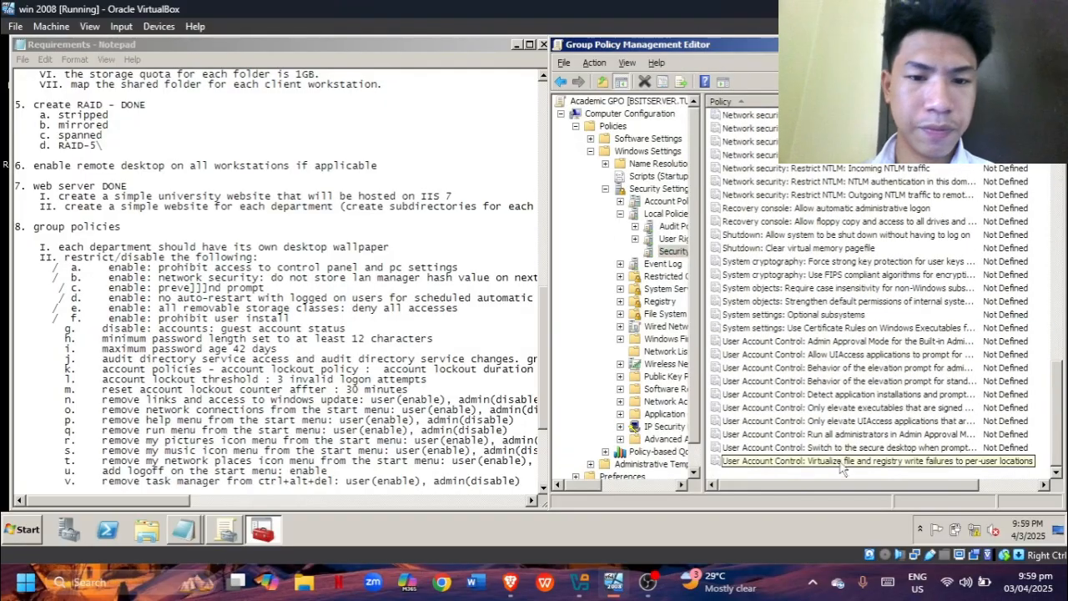
scroll(844, 465, "up", 20)
double_click(746, 128)
left_click(809, 450)
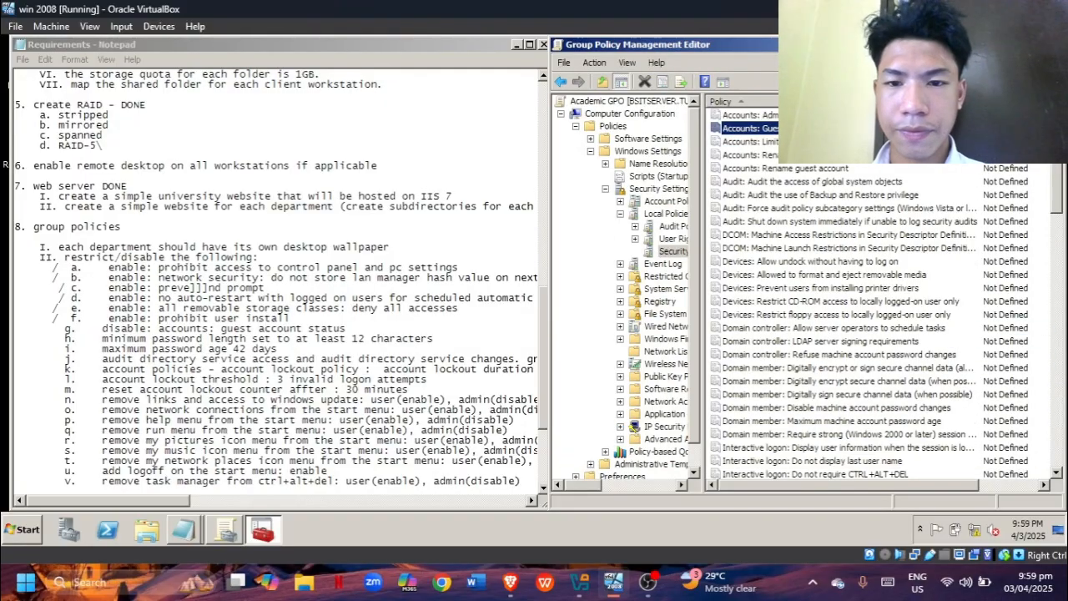
- Define the guest account status policy as disabled and mark requirement g as done with a slash
double_click(789, 129)
left_click(665, 166)
left_click(810, 450)
left_click(54, 330)
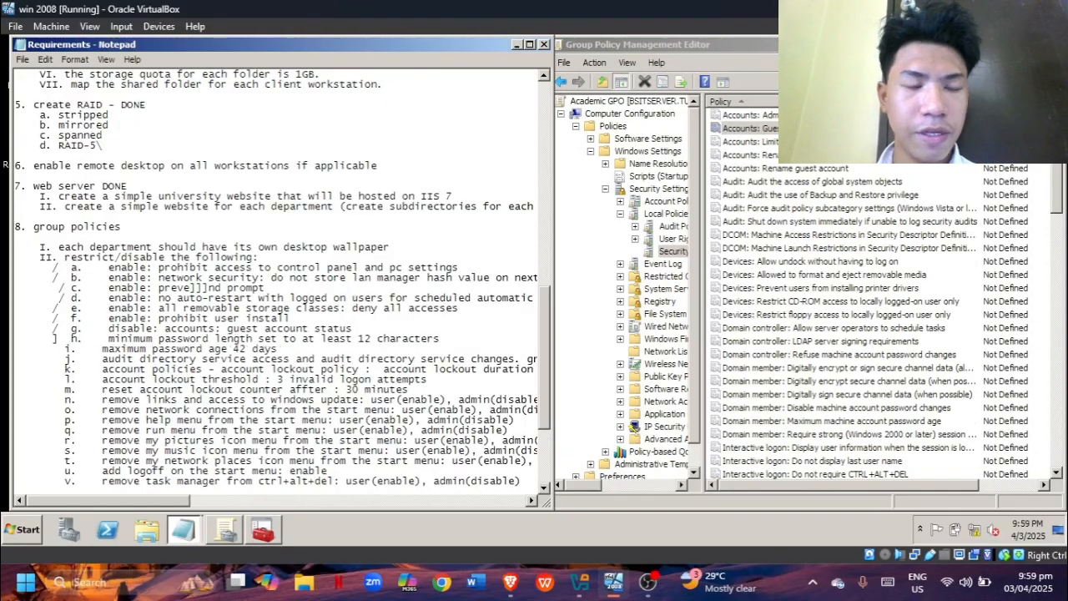
- Set the minimum password age to 42 days in the Password Policy and accept the suggested maximum age of 43 days
double_click(665, 201)
left_click(672, 213)
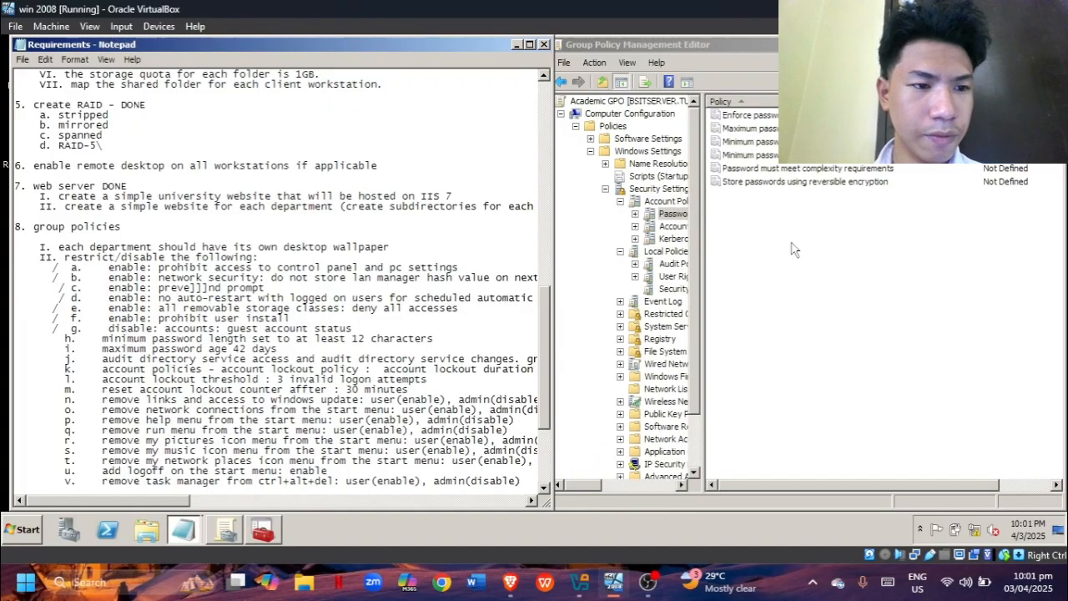
double_click(749, 141)
left_click(666, 169)
key("BackSpace")
type("42")
key("Return")
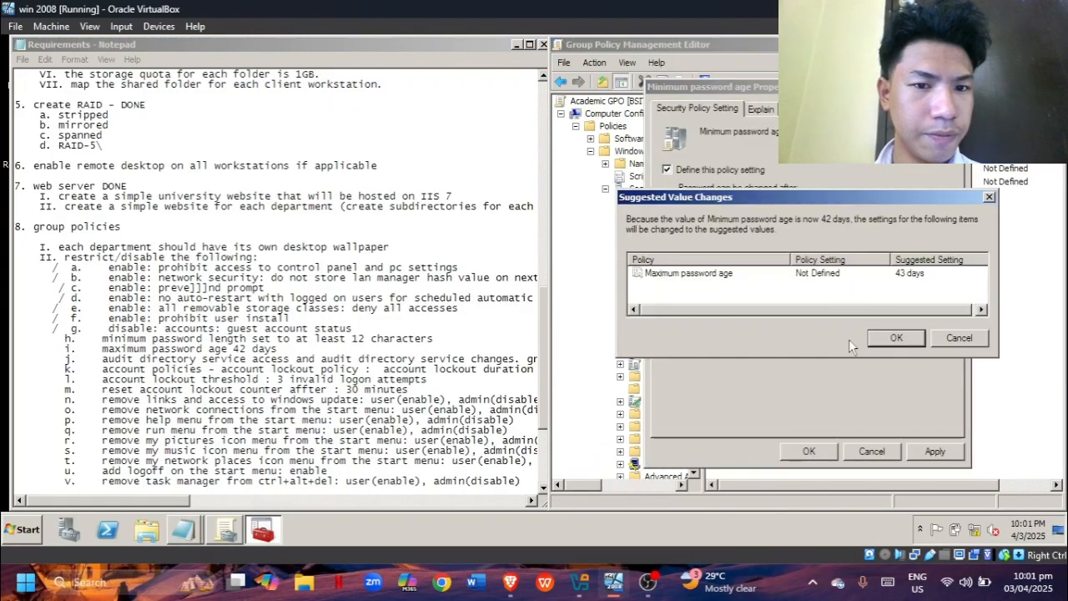
key("Return")
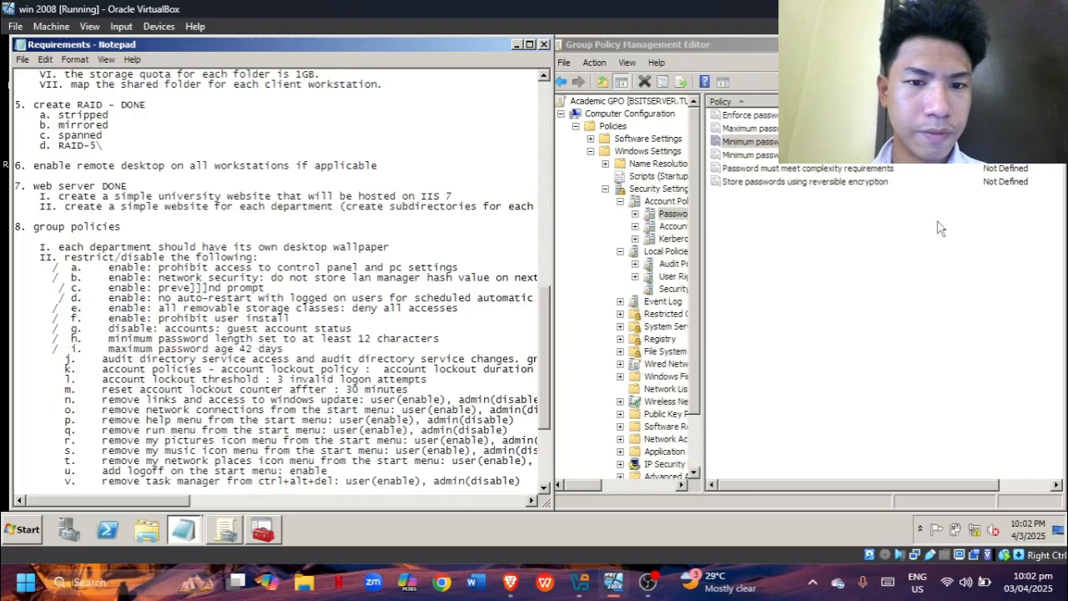
- Read the explanation of the local audit policy for directory service access, and look through the Security Options
scroll(275, 276, "down", 3)
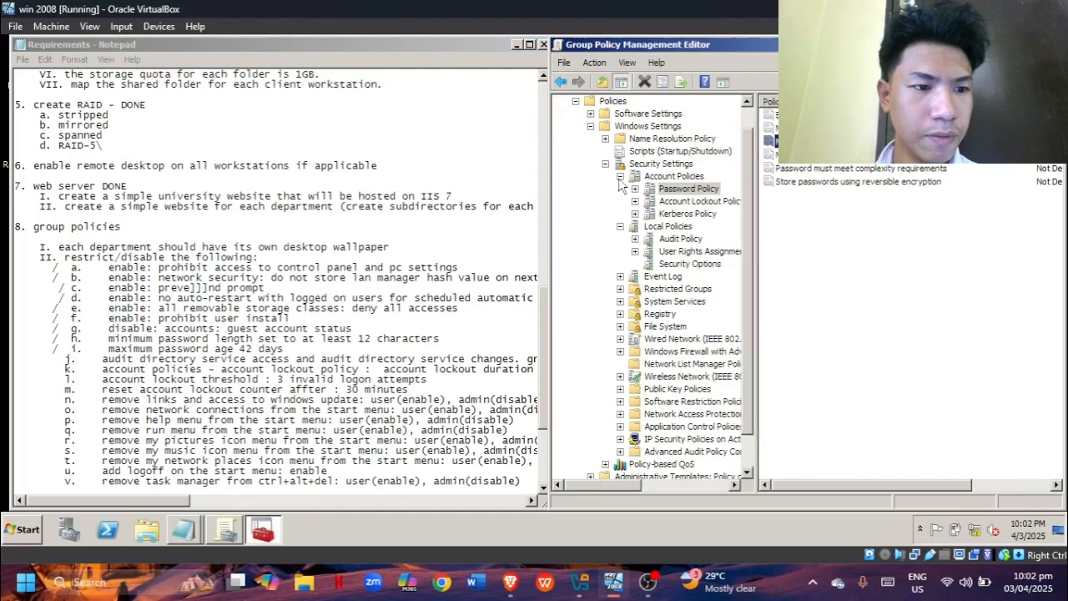
left_click(620, 177)
left_click(680, 201)
mouse_move(161, 501)
left_mouse_down()
mouse_move(308, 495)
mouse_move(154, 499)
left_mouse_up()
double_click(822, 142)
left_click(760, 109)
left_click(717, 109)
left_click(872, 451)
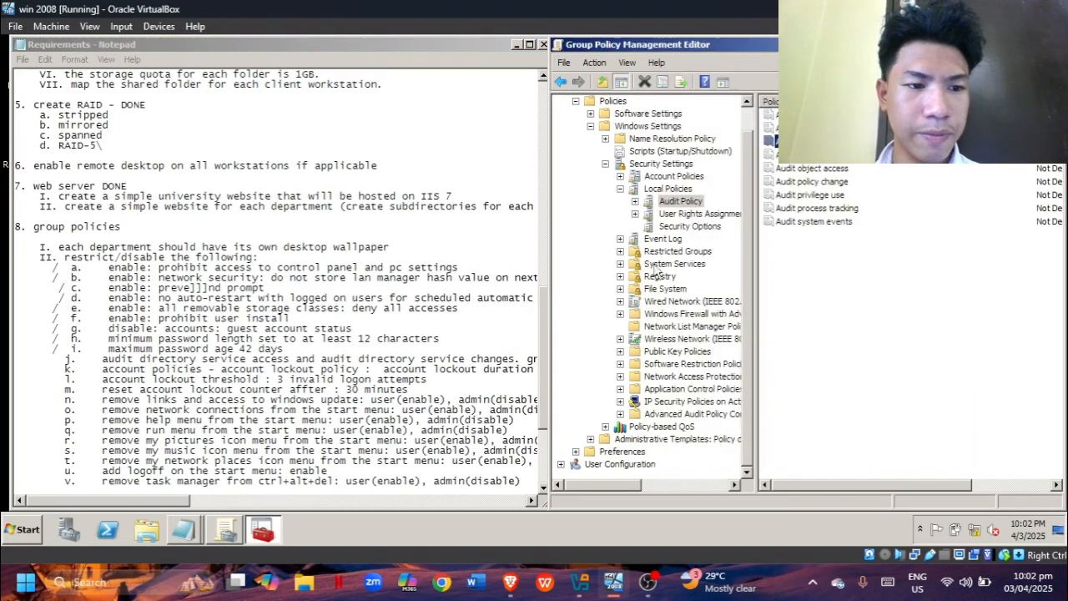
left_click(667, 190)
left_click(690, 226)
scroll(841, 233, "down", 5)
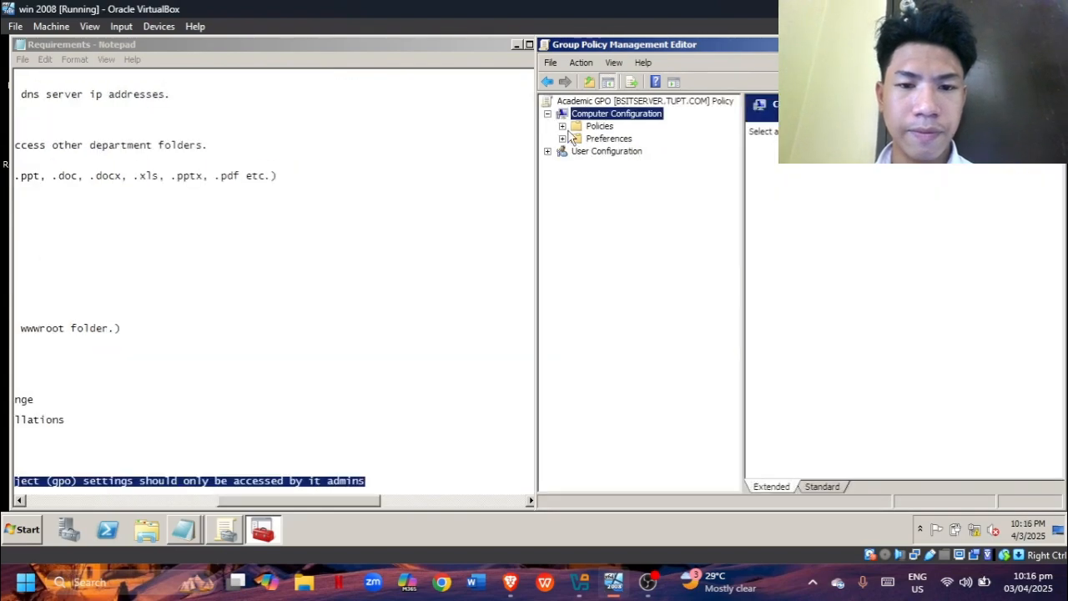
- Open the directory service access and directory service changes settings in the advanced audit policies' DS Access category
left_click(562, 125)
left_click(591, 188)
left_click(607, 401)
double_click(663, 414)
left_click(679, 389)
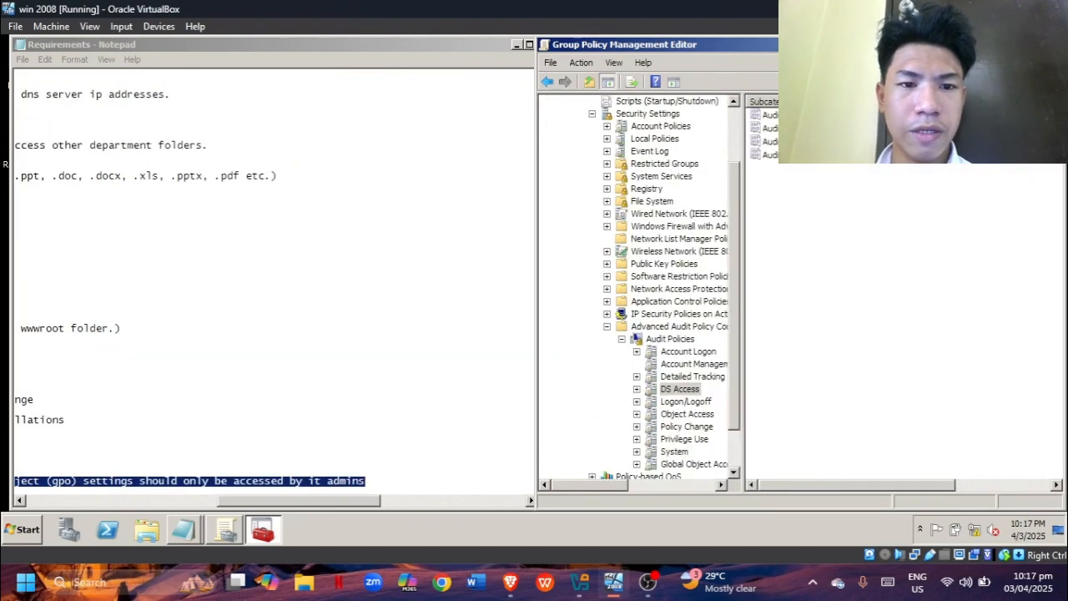
double_click(801, 128)
left_click(887, 482)
double_click(801, 142)
left_click(887, 481)
- Delete requirement j about directory service auditing from the requirements notes
left_click_drag(219, 501, 124, 503)
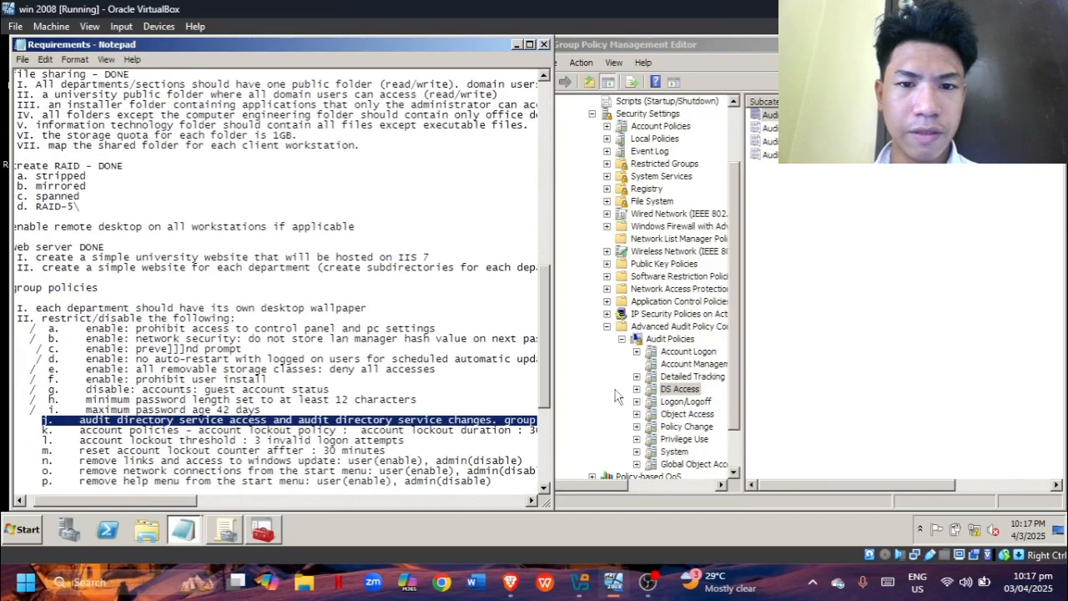
key("Delete")
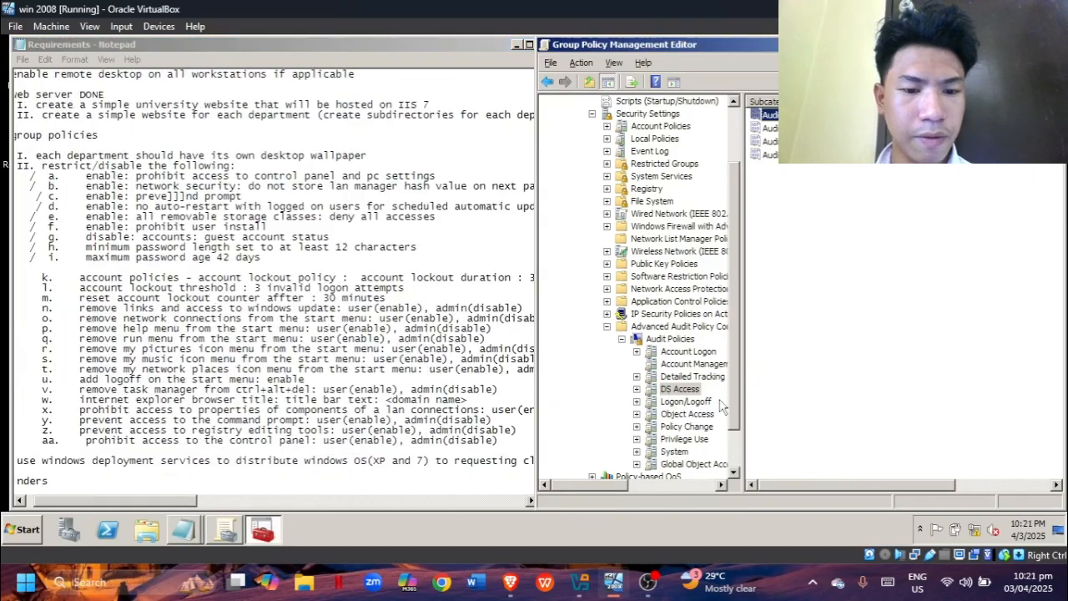
- Define the account lockout duration in the Account Lockout Policy, accept the suggested value changes, and mark requirement k as done in the notes
scroll(651, 292, "up", 3)
left_click(634, 151)
left_click(592, 189)
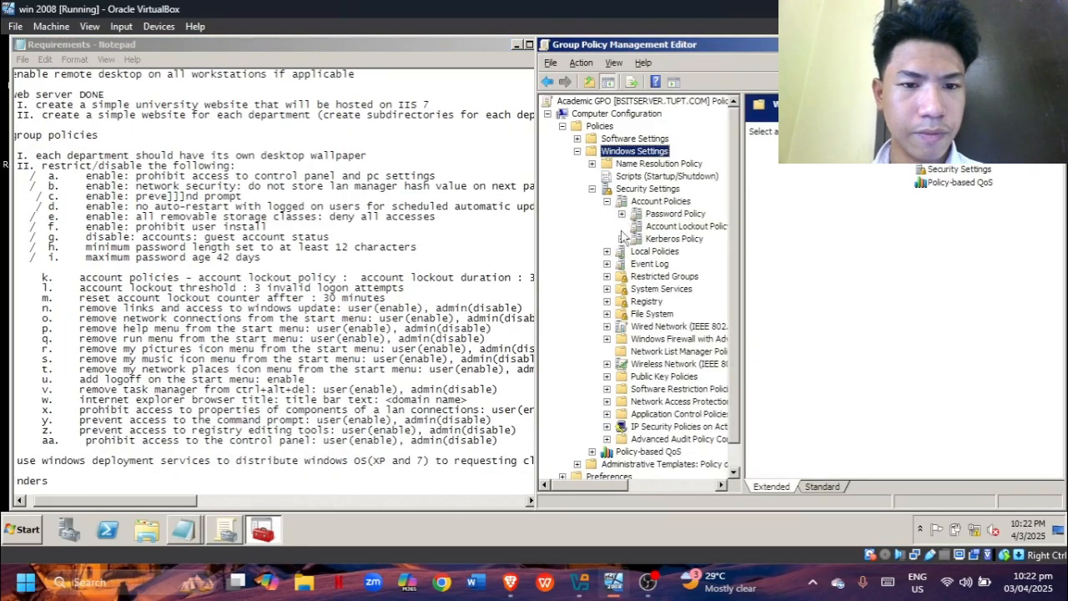
left_click(685, 226)
mouse_move(115, 500)
left_mouse_down()
mouse_move(146, 500)
mouse_move(106, 500)
left_mouse_up()
double_click(771, 115)
left_click(665, 172)
left_click(874, 449)
left_click(891, 340)
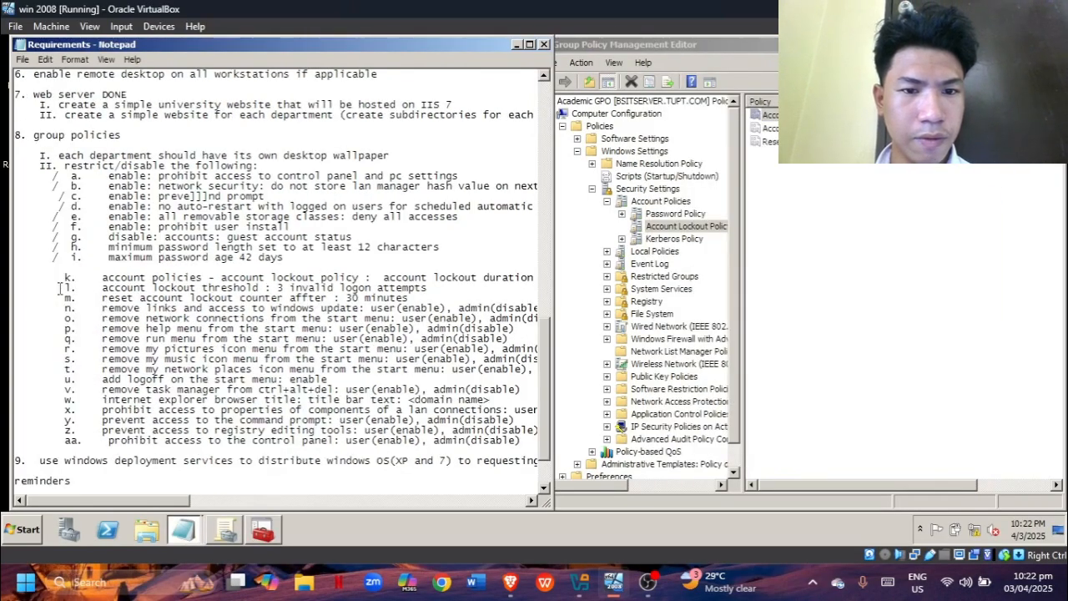
type("/")
- Check the account lockout threshold and reset counter settings, and mark requirements l and m as done in the notes
double_click(771, 127)
left_click(809, 451)
double_click(772, 142)
left_click(808, 452)
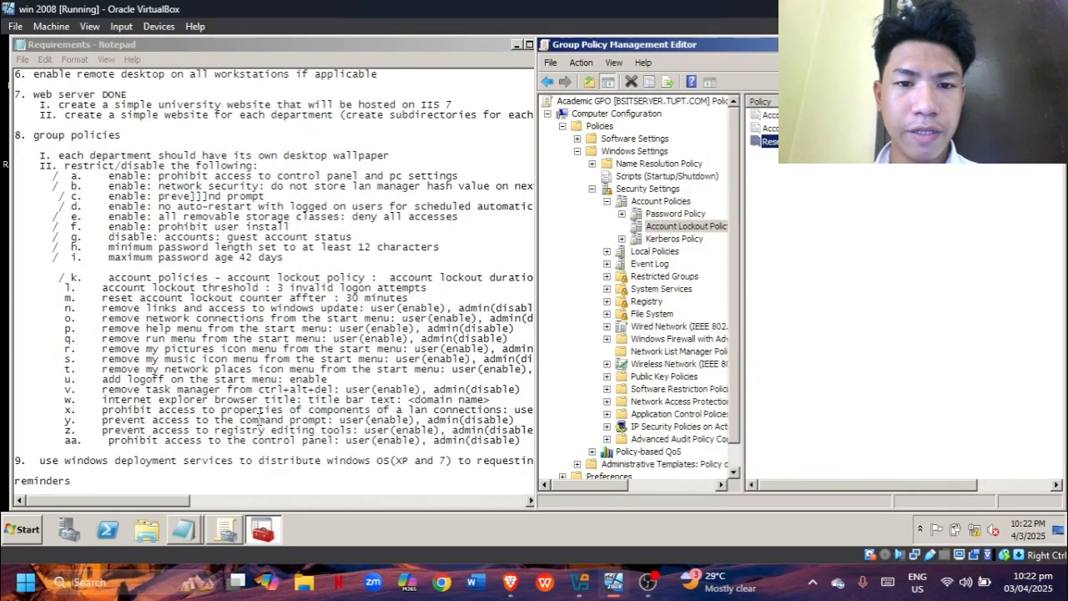
left_click(54, 289)
type("/")
- Enable the user policy removing links and access to Windows Update, and add a slash after user(enable) for requirement n in the notes
left_click(562, 125)
left_click(562, 163)
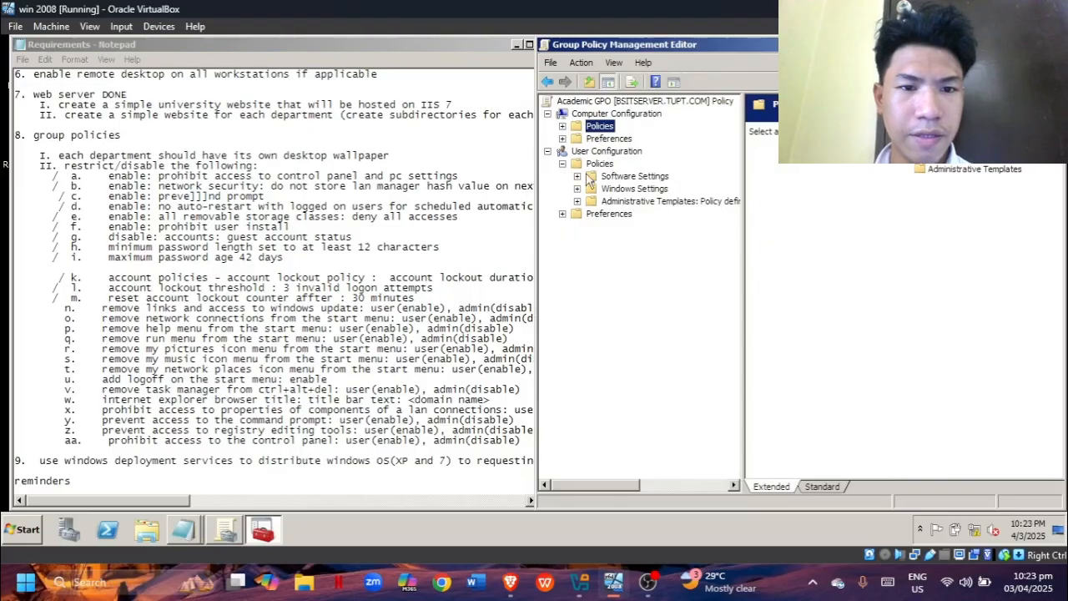
double_click(635, 201)
double_click(642, 290)
scroll(643, 300, "down", 3)
left_click(661, 438)
left_click_drag(188, 501, 194, 483)
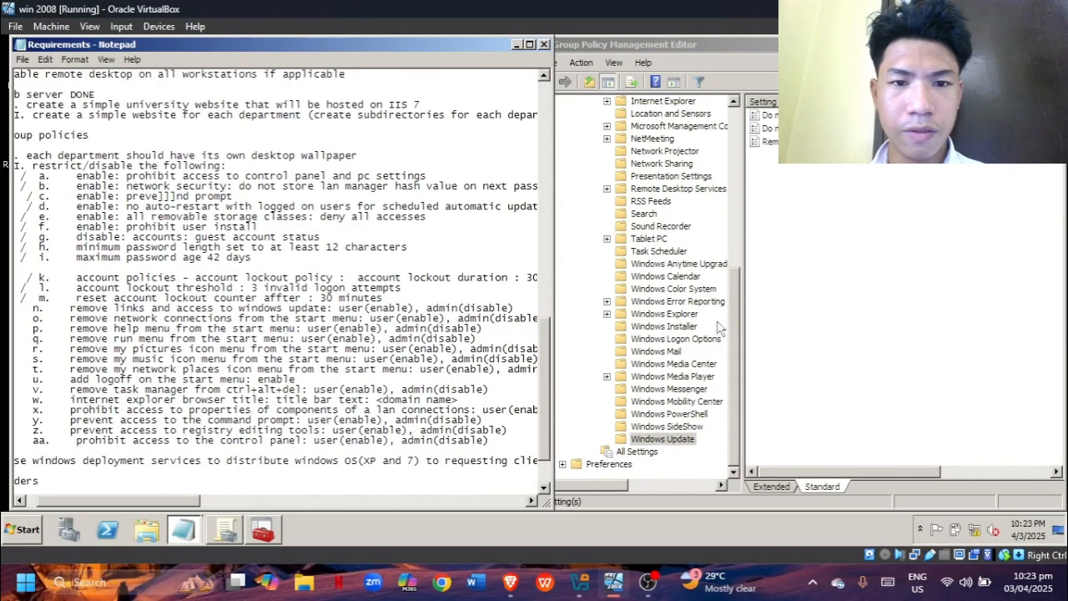
double_click(771, 142)
left_click(100, 145)
key("Return")
left_click(414, 308)
type("/")
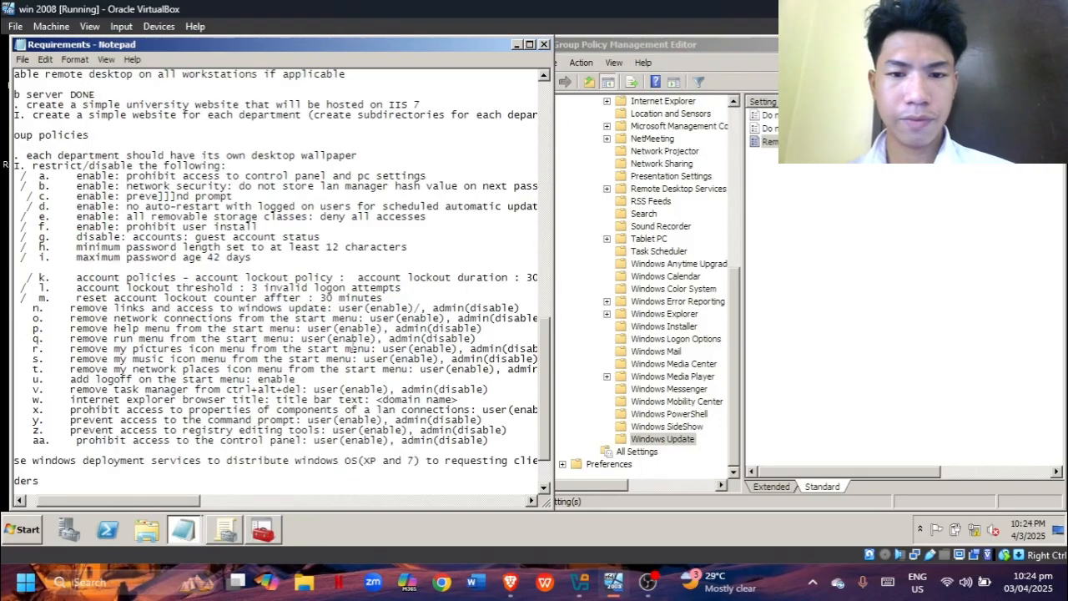
- Enable Remove Help menu from Start Menu in the user configuration's Start Menu and Taskbar settings
left_click_drag(160, 503, 48, 340)
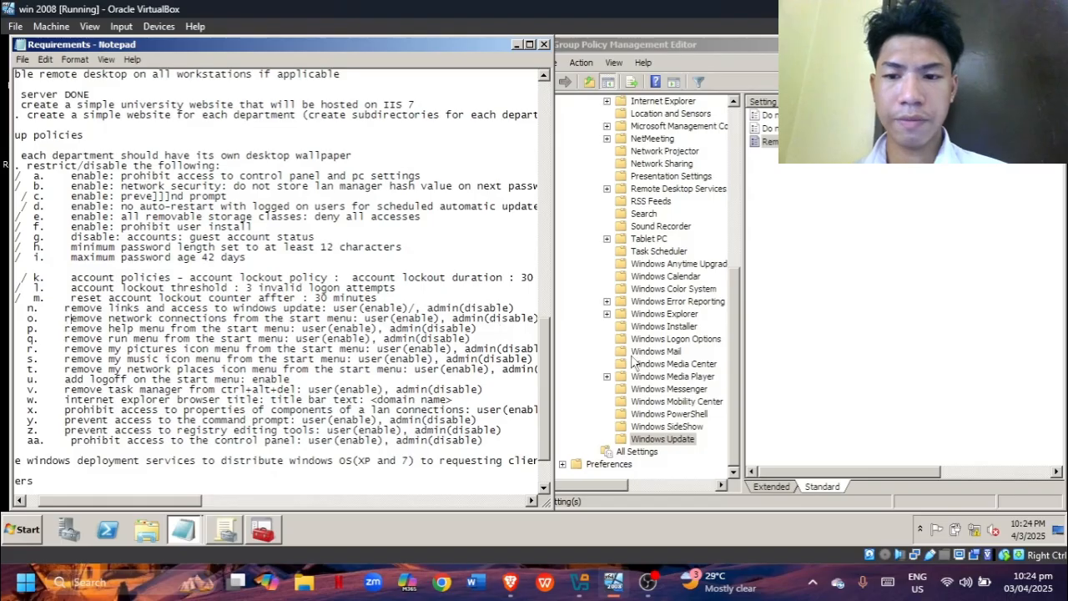
left_click_drag(734, 388, 735, 268)
scroll(656, 167, "down", 5)
scroll(671, 225, "up", 4)
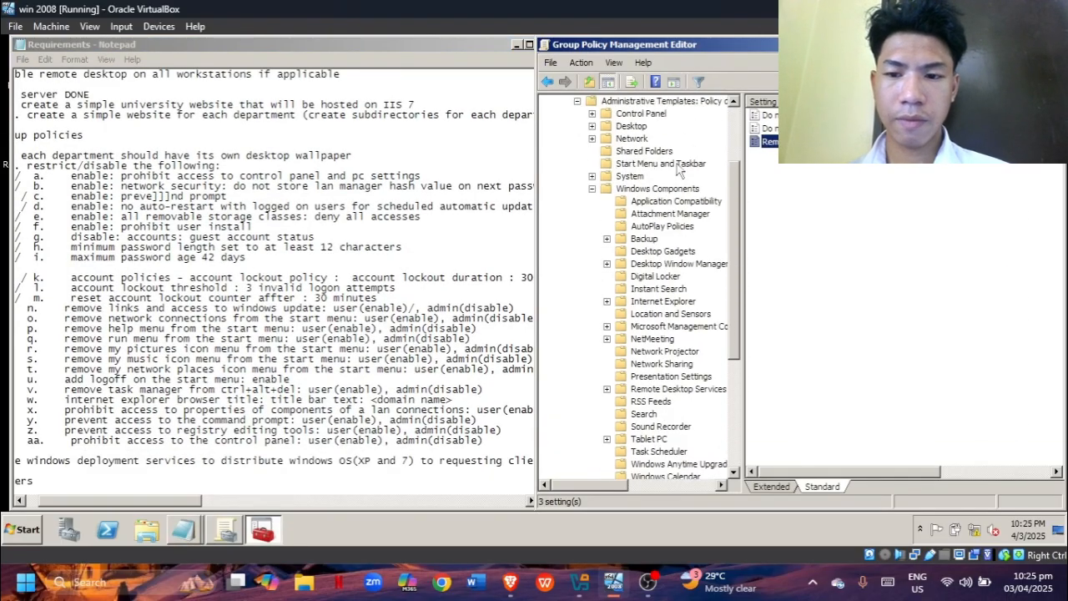
left_click(678, 166)
scroll(809, 250, "up", 5)
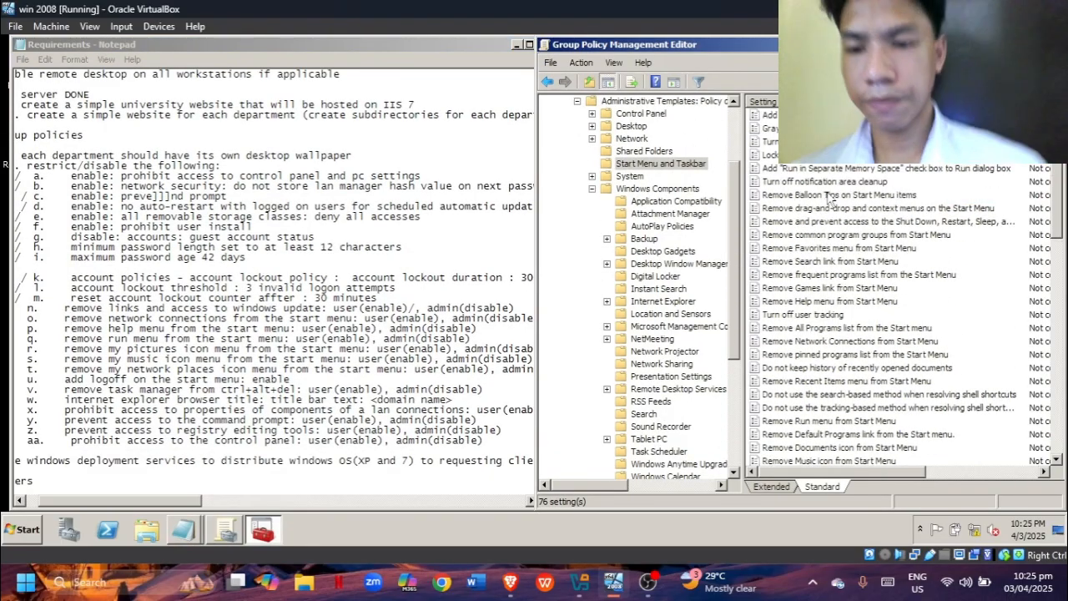
double_click(826, 341)
left_click(138, 145)
left_click(479, 496)
- Enable Remove Run menu from Start Menu and Remove Network Connections from Start Menu
scroll(847, 364, "down", 10)
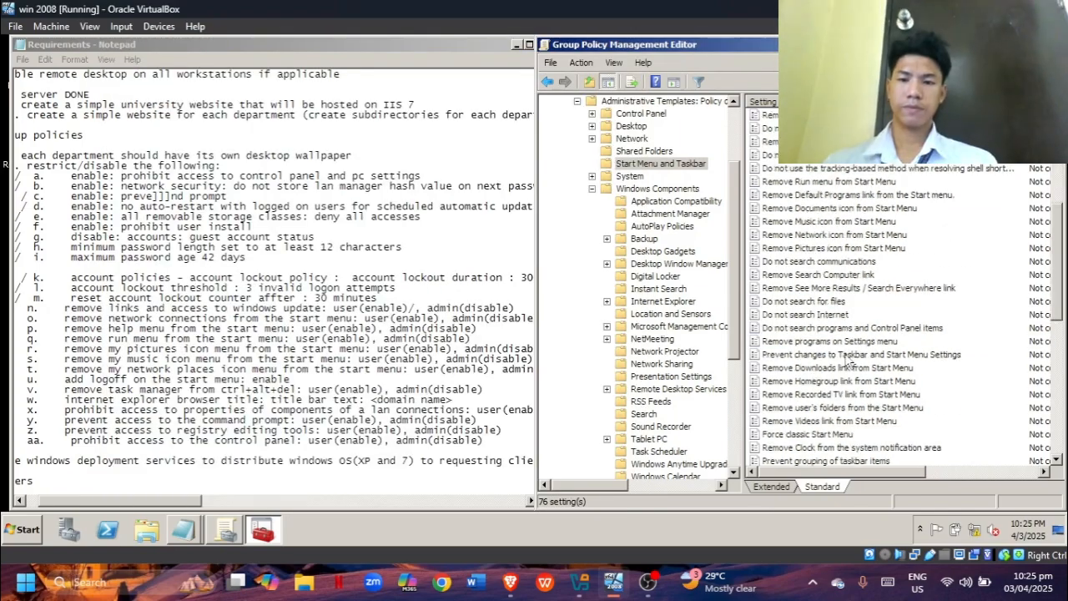
scroll(839, 334, "up", 10)
double_click(828, 461)
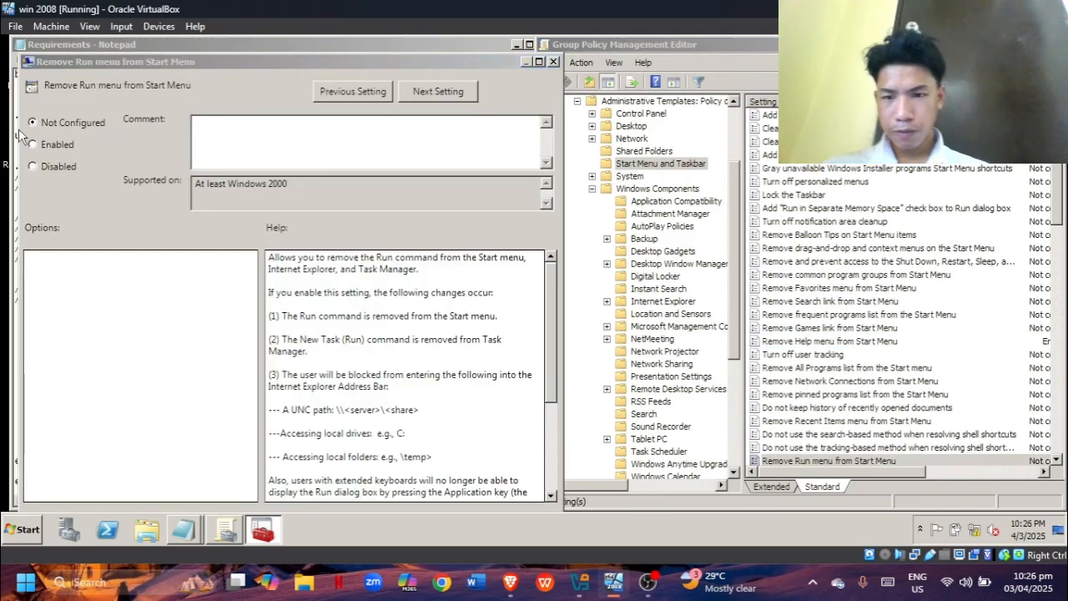
left_click(32, 145)
left_click(398, 497)
mouse_move(250, 63)
left_mouse_down()
mouse_move(266, 38)
mouse_move(280, 39)
left_mouse_up()
double_click(849, 381)
left_click(50, 145)
left_click(416, 496)
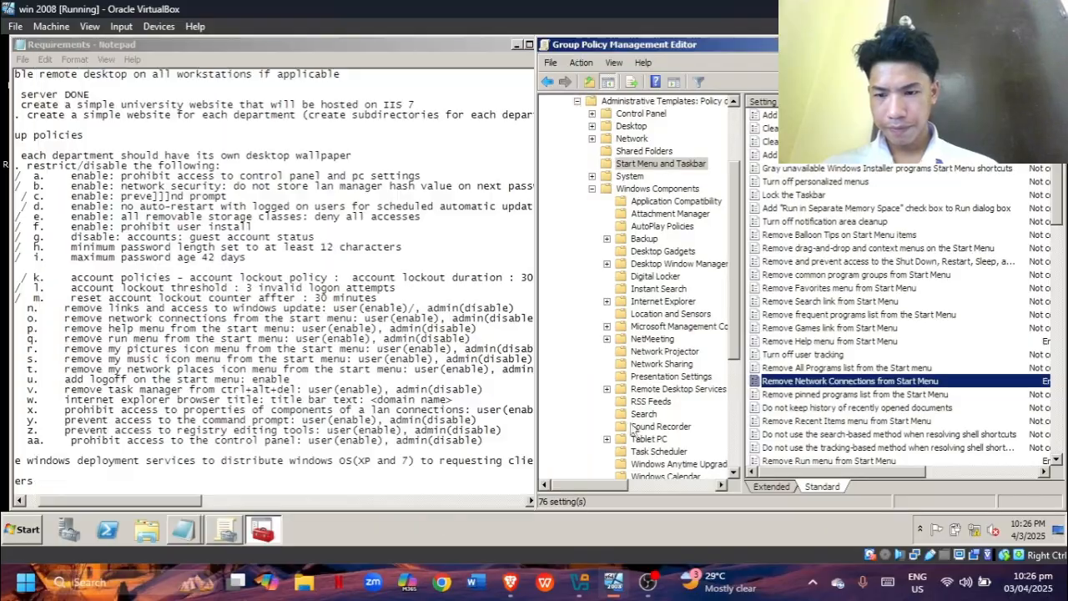
- Enable Remove Pictures icon from Start Menu and Remove Music icon from Start Menu
scroll(913, 362, "down", 4)
double_click(891, 368)
left_click(64, 145)
left_click_drag(484, 64, 480, 39)
left_click(419, 496)
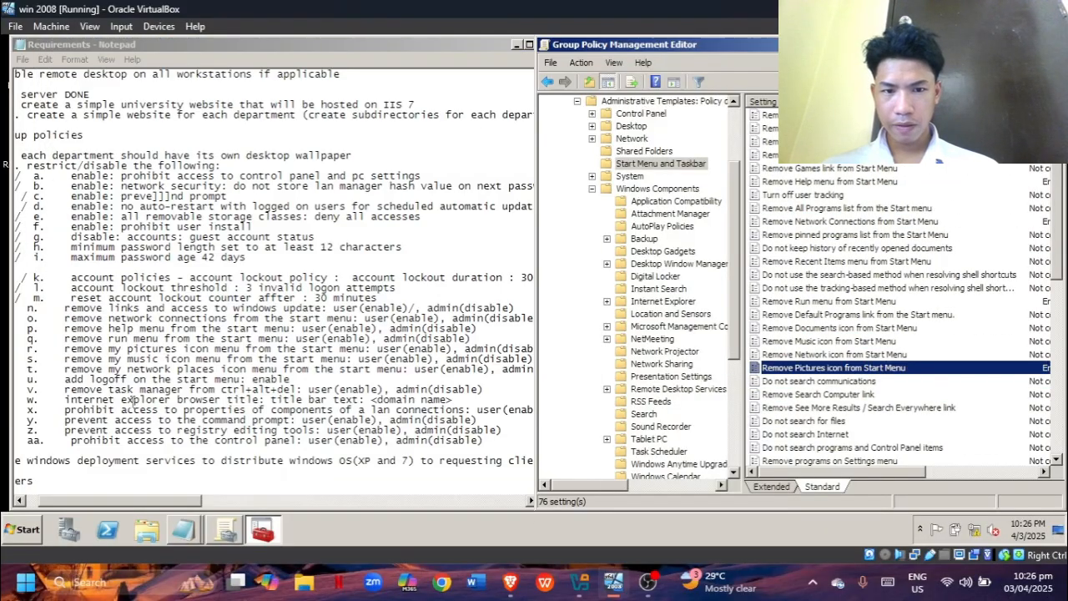
double_click(853, 341)
left_click(85, 145)
key("Return")
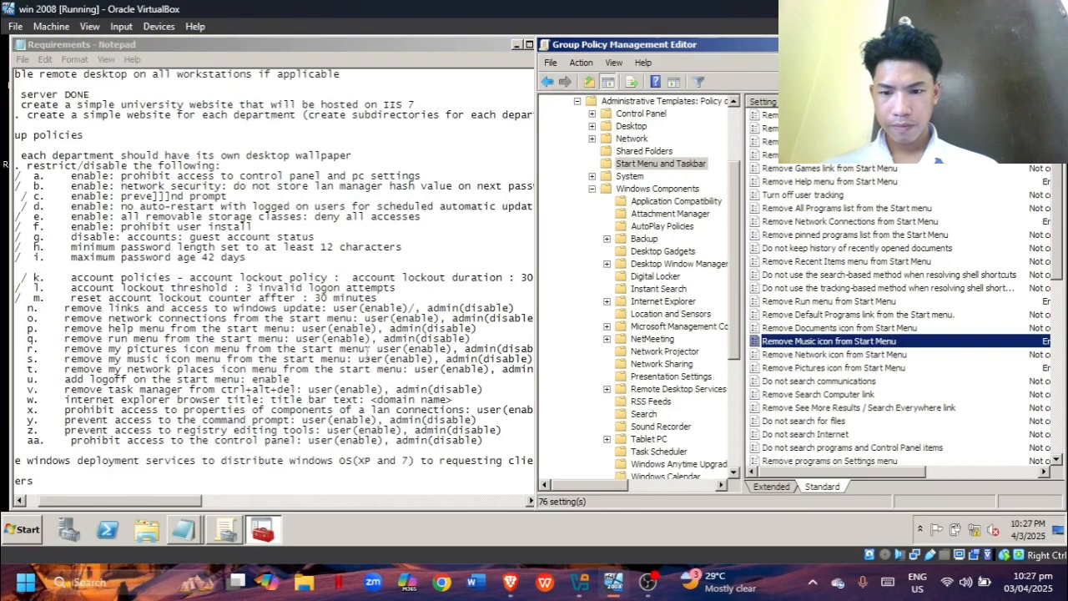
- Enable Remove Network icon from Start Menu
double_click(866, 357)
left_click(100, 146)
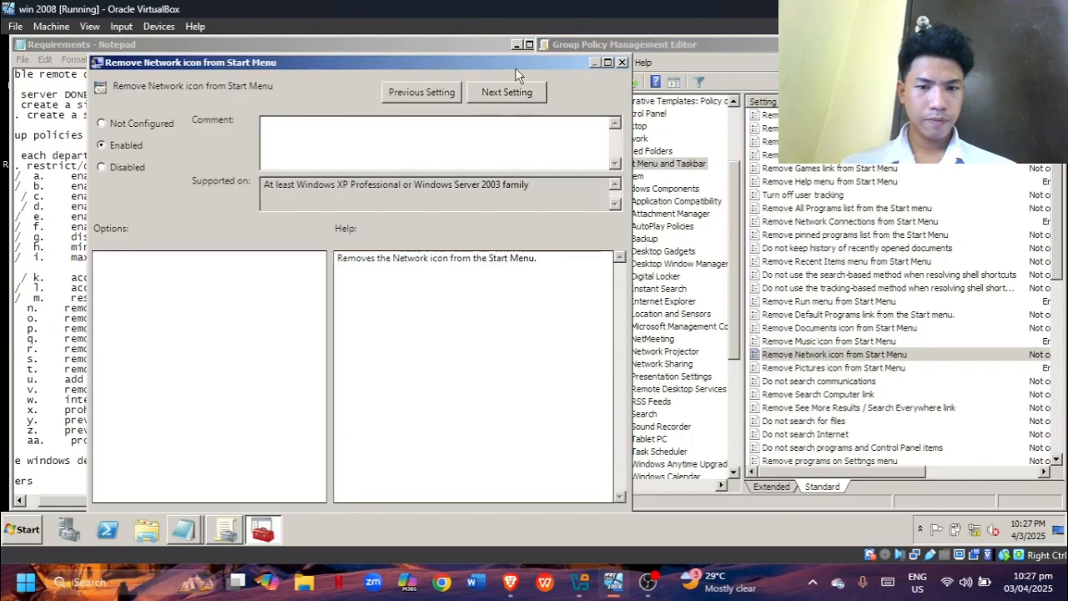
left_click_drag(518, 63, 515, 42)
left_click(457, 498)
- Find Add Logoff to the Start Menu among the Start Menu and Taskbar settings and enable it
scroll(847, 283, "down", 11)
scroll(761, 376, "up", 15)
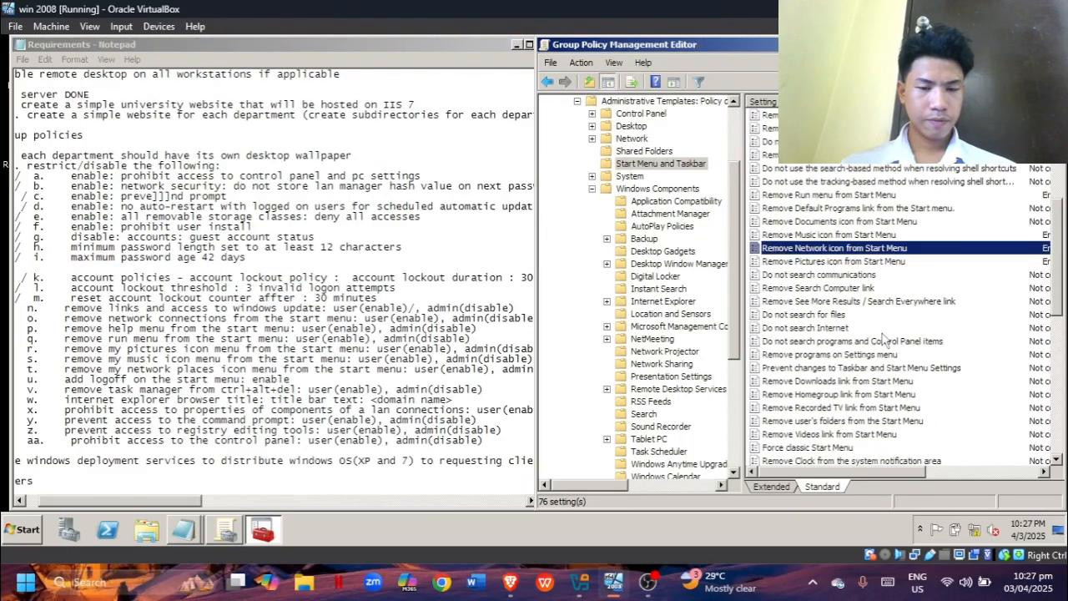
left_click(111, 374)
left_click(805, 155)
double_click(805, 155)
left_click(103, 125)
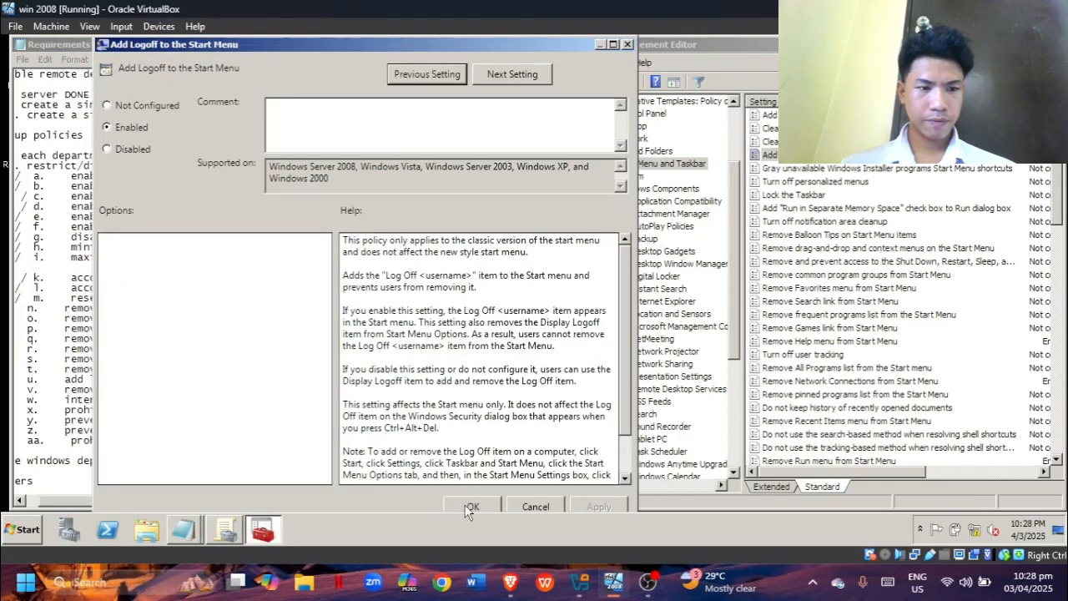
left_click(470, 507)
- Enable Remove Task Manager in the user configuration's Ctrl+Alt+Del Options under System
double_click(630, 125)
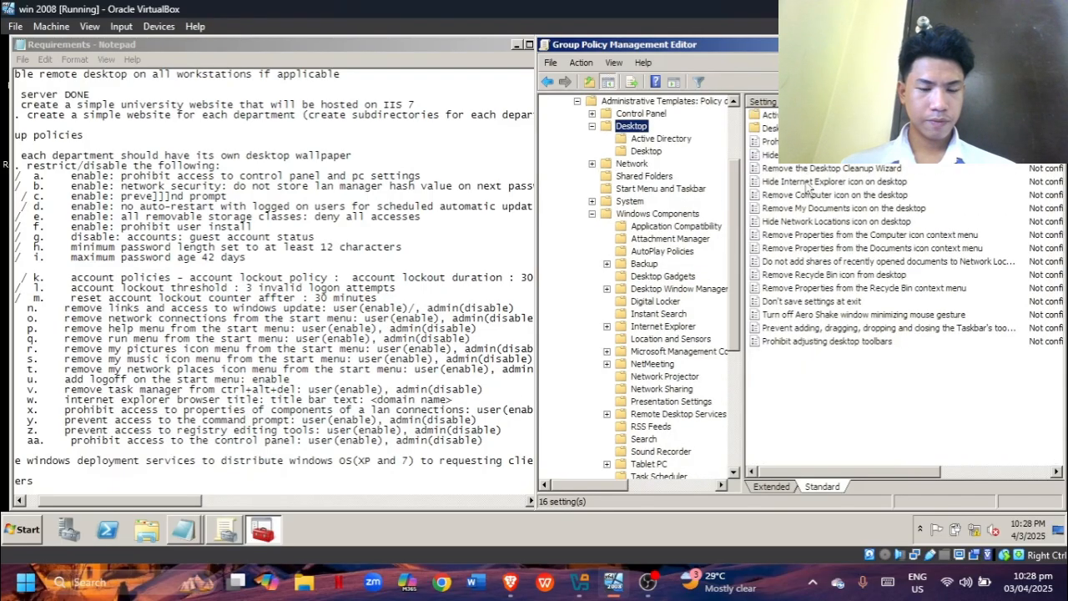
double_click(630, 201)
left_click(669, 213)
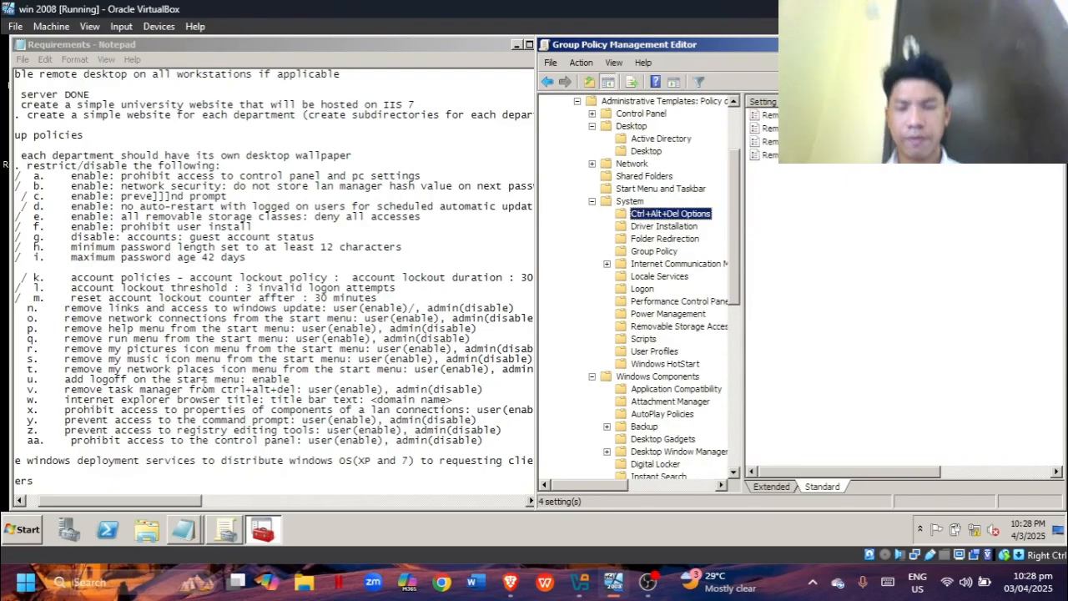
double_click(793, 142)
left_click(25, 128)
left_click(517, 506)
left_click(417, 507)
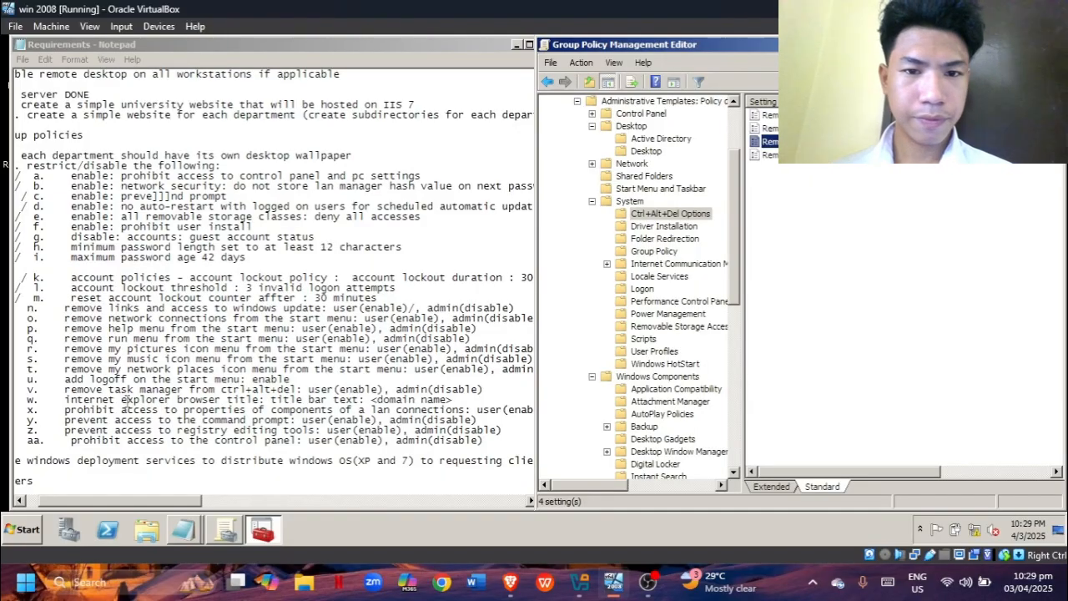
- Look through the user configuration's Internet Explorer settings for a browser title policy matching requirement w
double_click(630, 201)
double_click(664, 327)
left_click(674, 352)
scroll(676, 359, "down", 4)
scroll(676, 334, "up", 5)
left_click(663, 314)
left_click(874, 398)
scroll(874, 398, "down", 8)
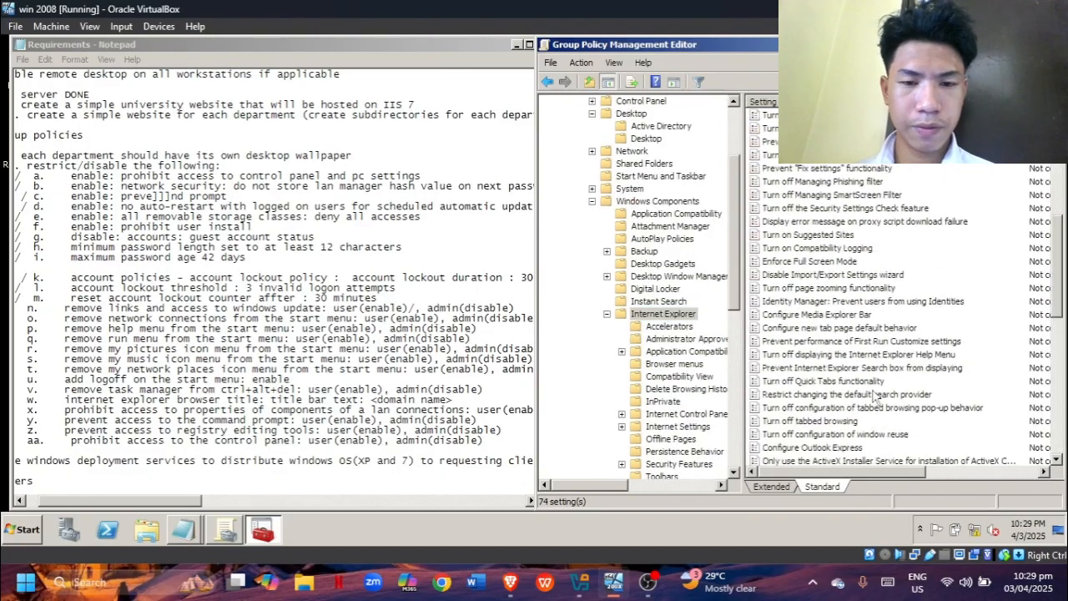
scroll(874, 398, "up", 3)
scroll(791, 366, "down", 11)
scroll(781, 327, "up", 11)
left_click(683, 364)
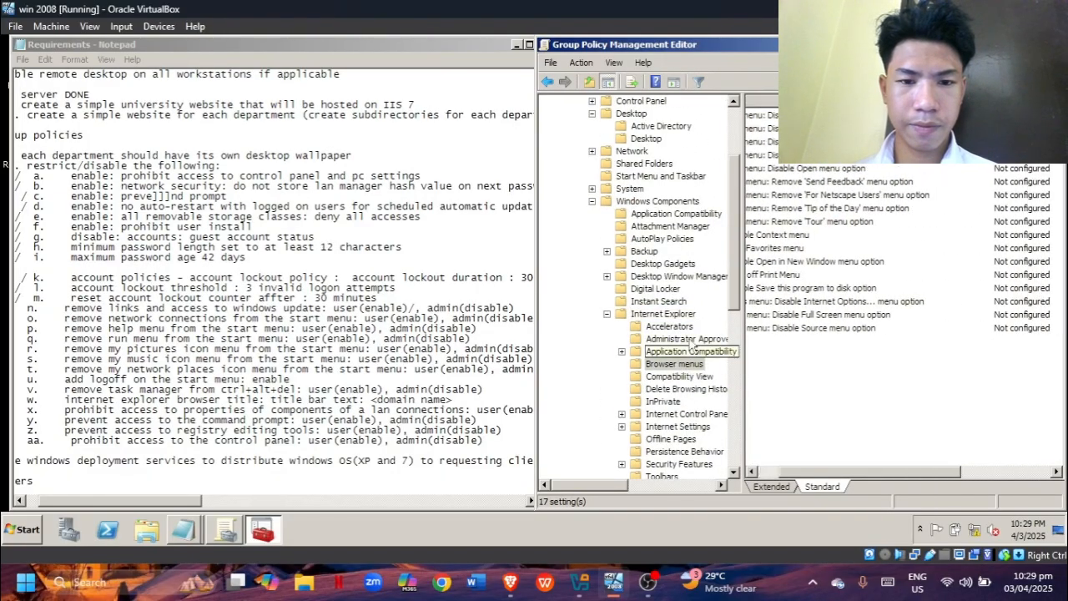
left_click(663, 314)
scroll(801, 327, "down", 18)
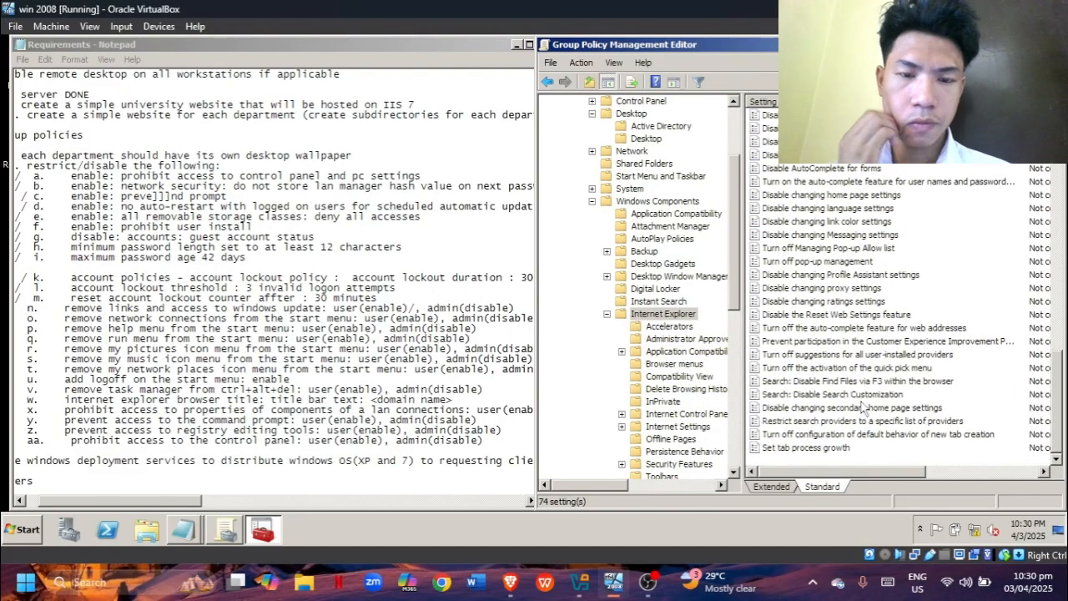
scroll(864, 406, "up", 10)
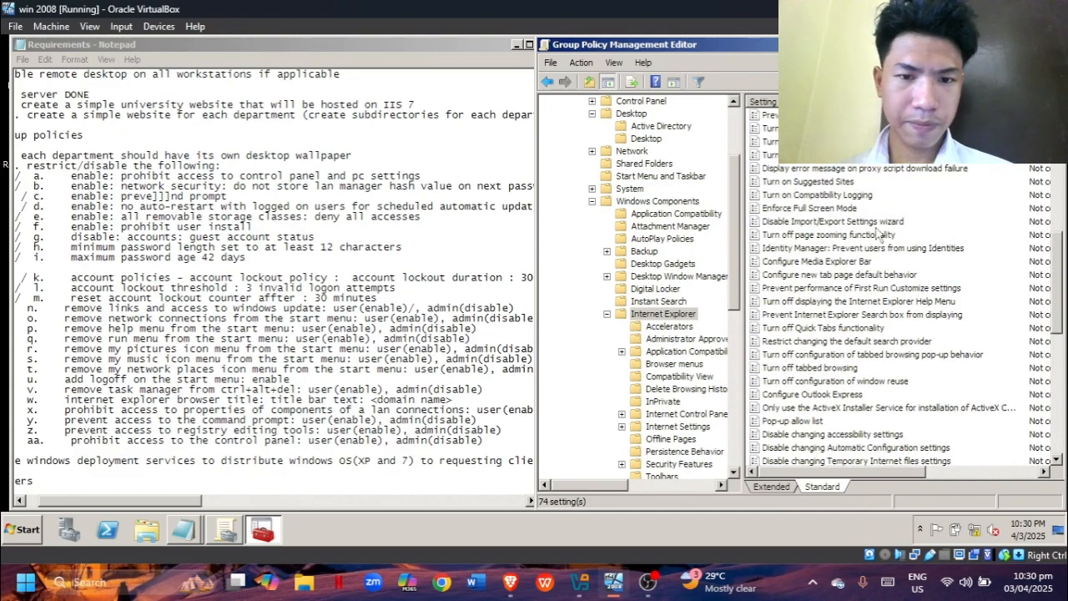
scroll(878, 236, "up", 10)
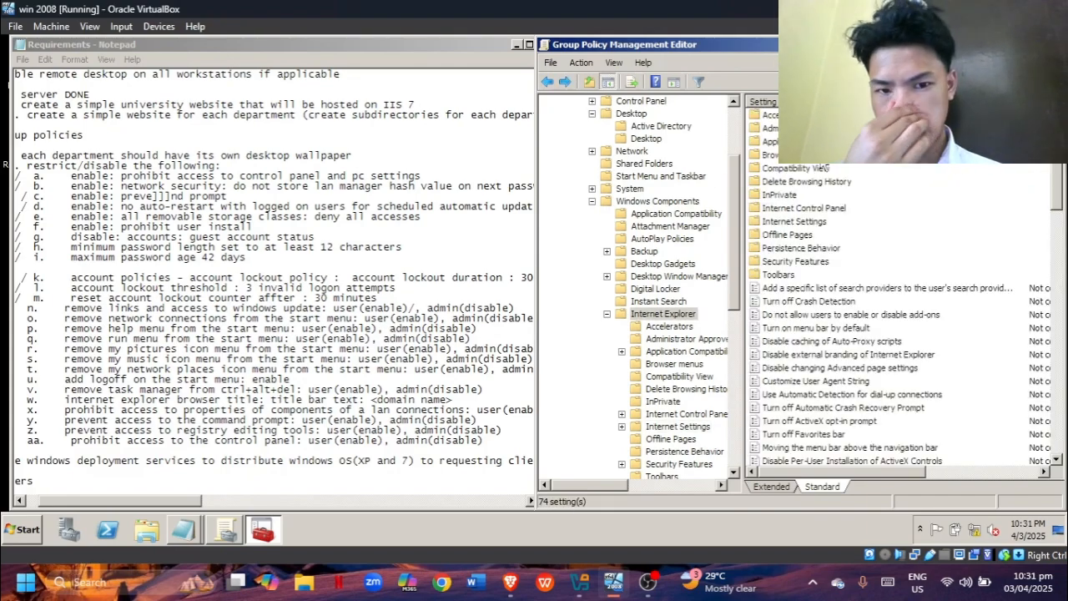
- Check the Internet Control Panel and Browser menus categories of Internet Explorer for the browser title policy
left_click(680, 315)
double_click(810, 209)
left_click(672, 315)
double_click(777, 155)
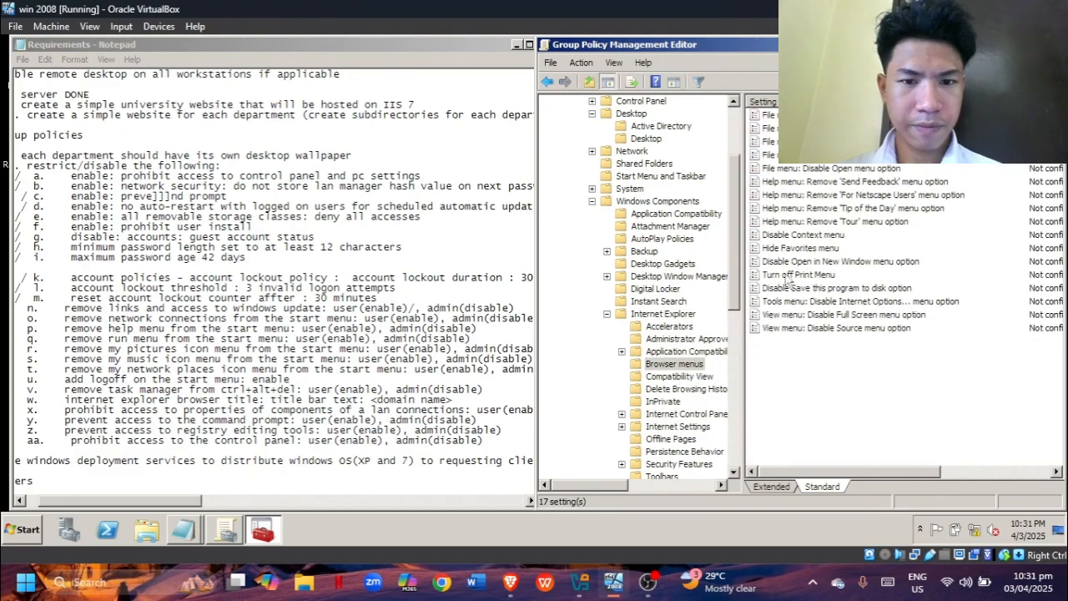
left_click(663, 315)
scroll(828, 361, "down", 5)
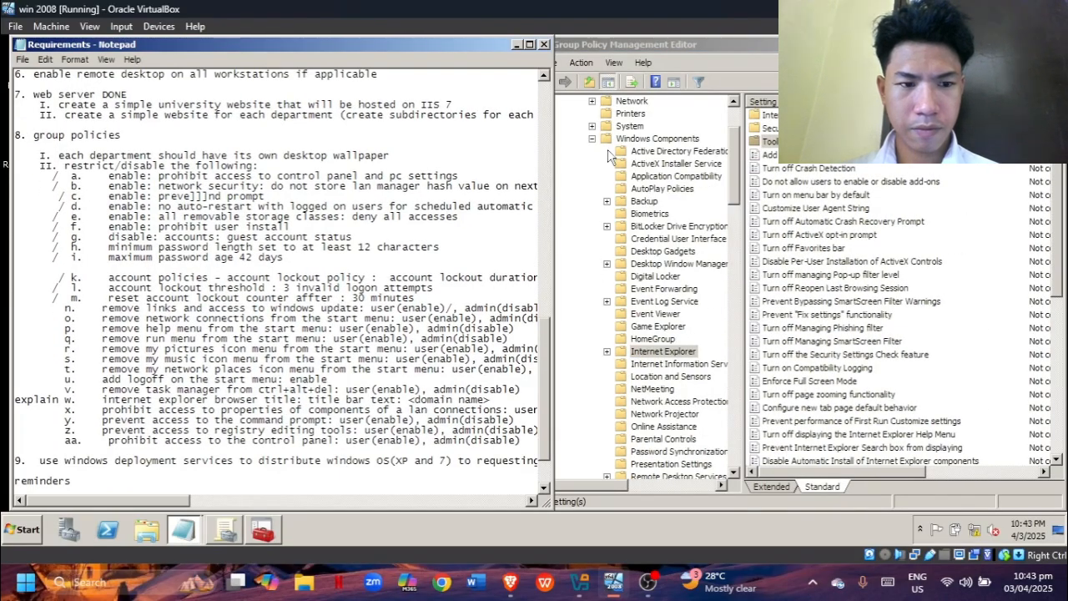
- Check Network Connections in the computer configuration, and open the Network Connections settings in the user configuration instead
scroll(608, 234, "up", 5)
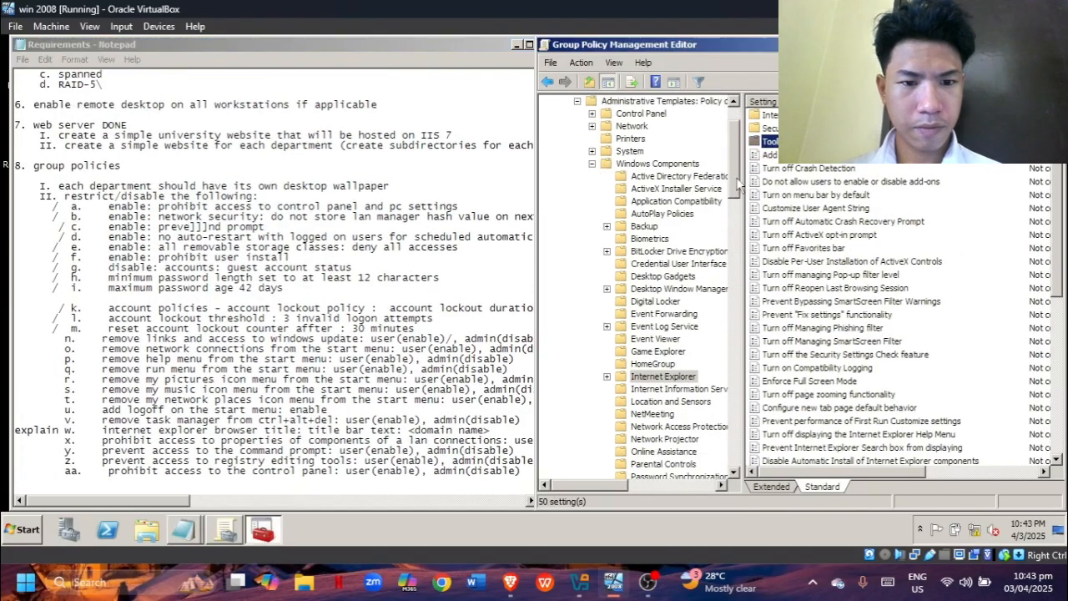
left_click(607, 228)
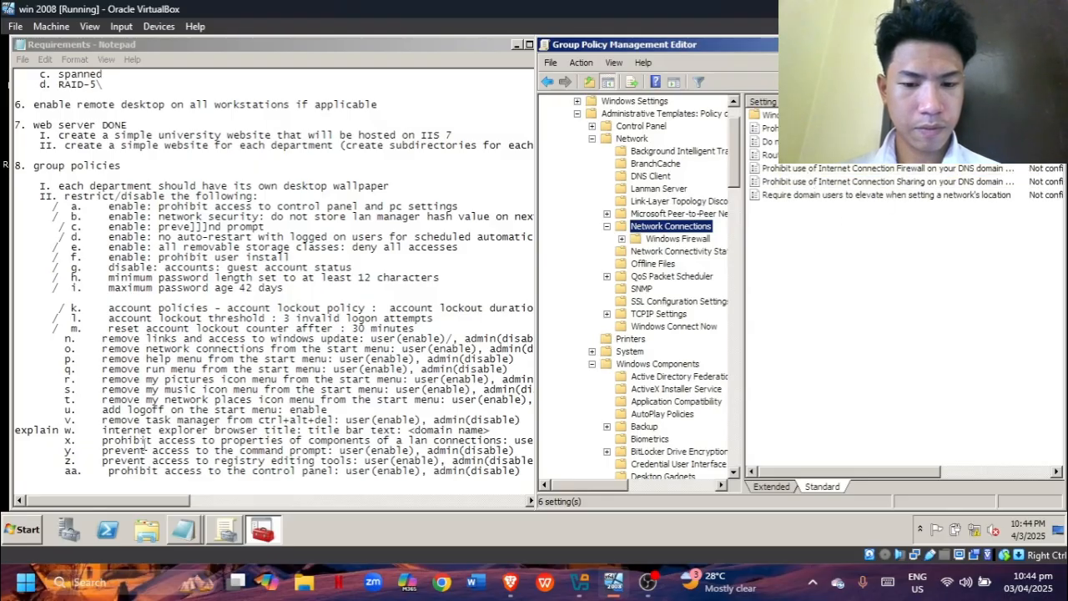
scroll(622, 209, "up", 2)
left_click(548, 113)
left_click(563, 139)
left_click(562, 139)
double_click(632, 177)
double_click(632, 214)
left_click(667, 226)
- Enable Prohibit access to properties of a LAN connection
double_click(876, 263)
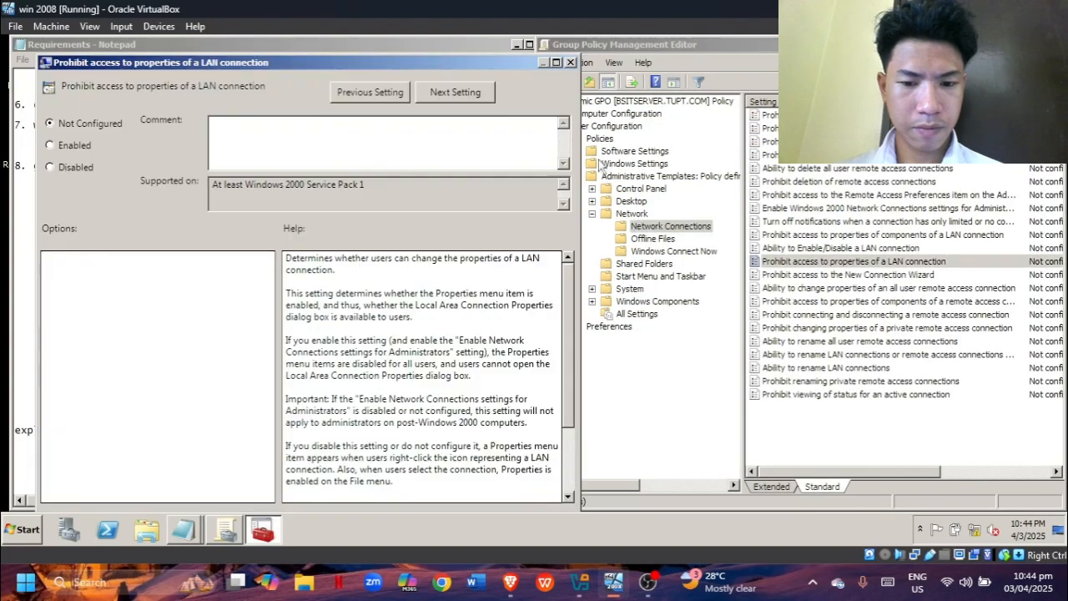
left_click_drag(170, 63, 597, 64)
left_click(473, 305)
left_click(667, 65)
left_click(477, 146)
left_click(843, 511)
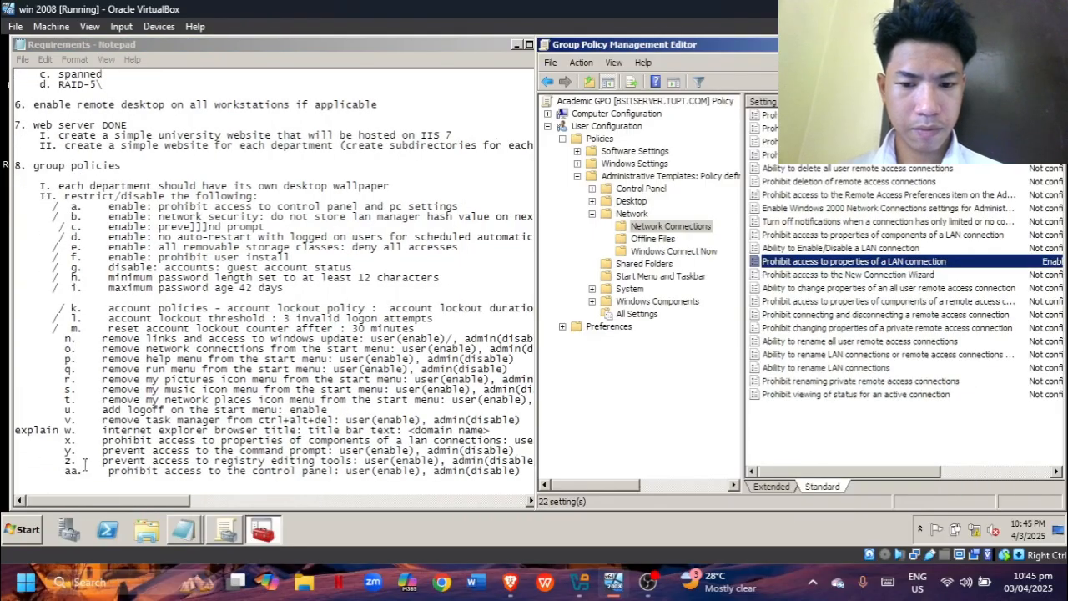
- Enable Prevent access to registry editing tools in the user configuration's System settings
left_click(592, 289)
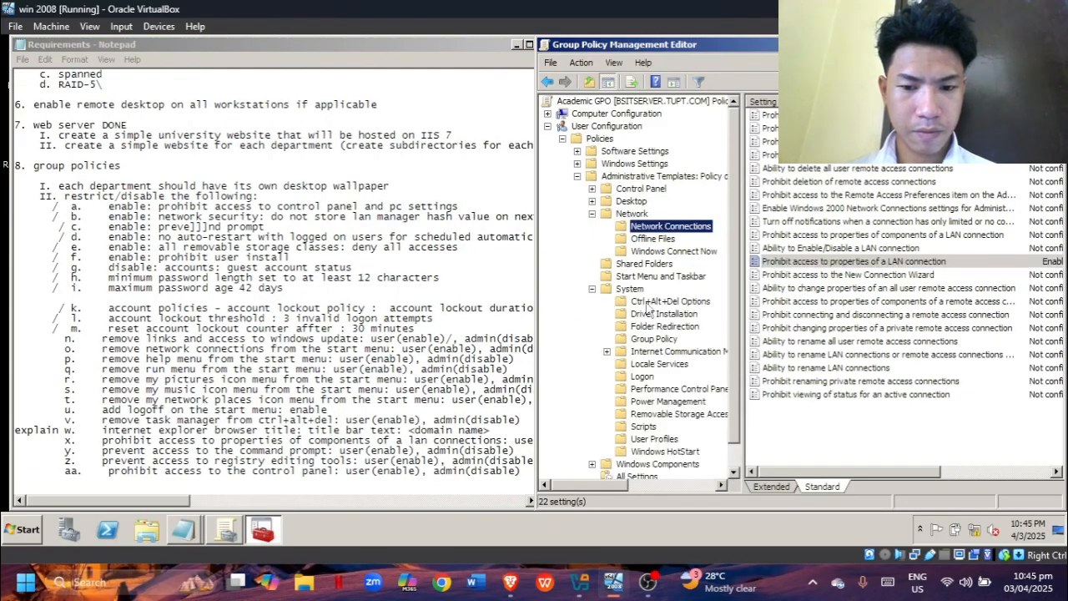
left_click(630, 288)
double_click(862, 367)
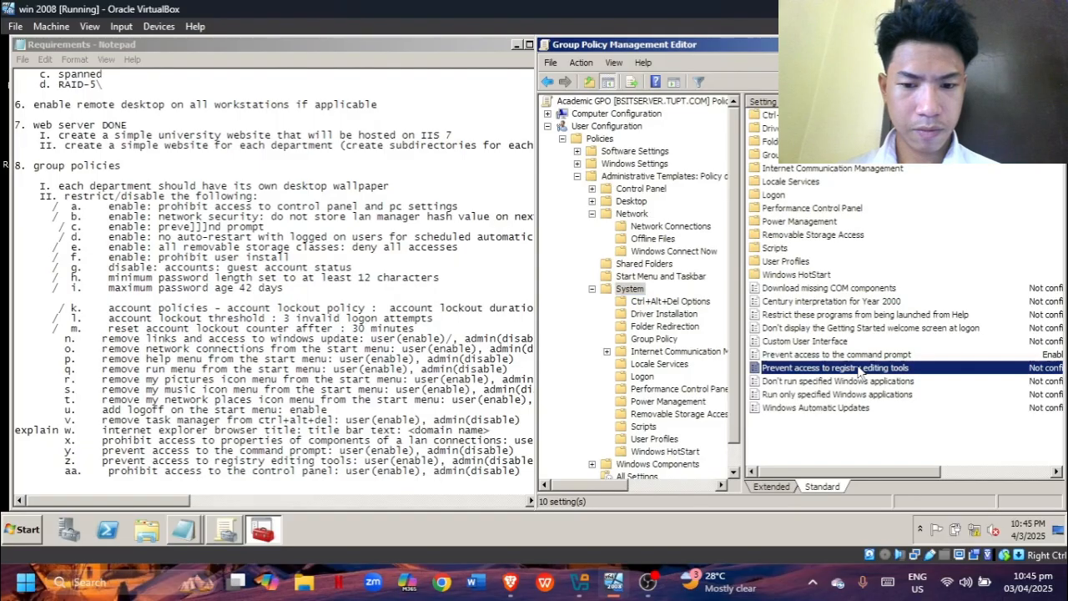
left_click(64, 124)
left_click(556, 506)
left_click(431, 506)
- Check the user configuration's Control Panel settings against requirement aa, and close the Academic GPO's policy editor
left_click(641, 188)
left_click(472, 429)
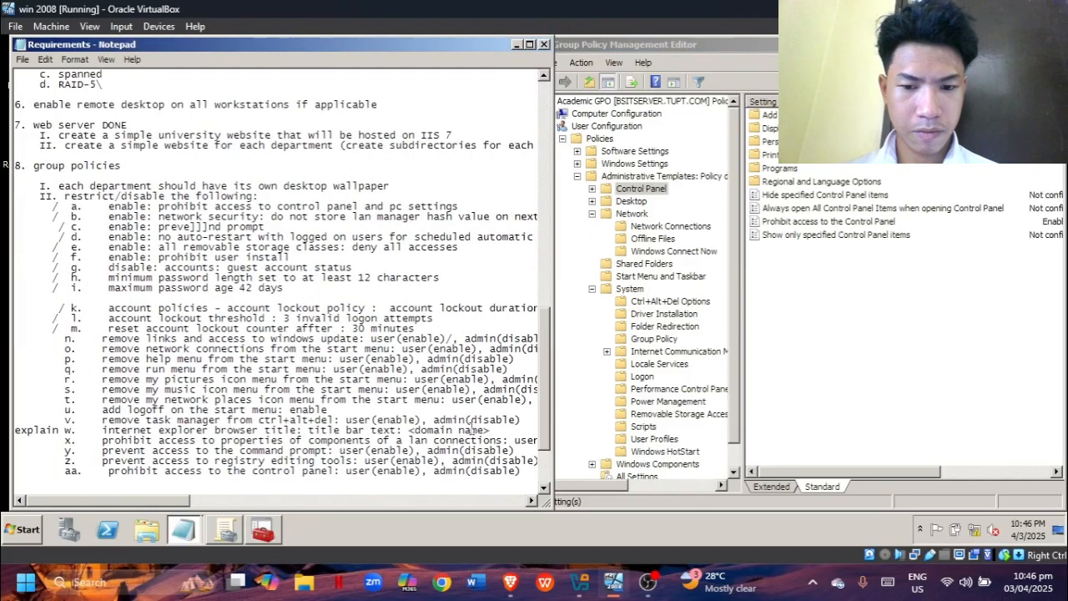
double_click(689, 45)
left_click(108, 97)
left_click(11, 123)
left_click(1055, 42)
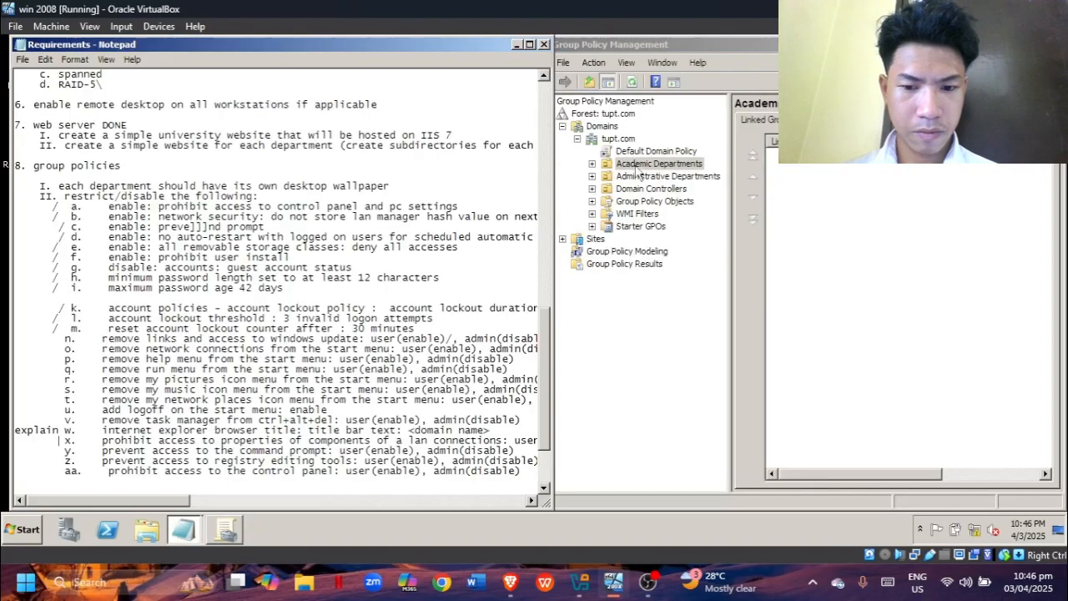
- Open the Administrative Departments' Administrative GPO for editing beside the requirements notes, and expand the user configuration's policies
left_click(650, 175)
right_click(888, 151)
left_click(905, 159)
double_click(375, 70)
left_click_drag(534, 42, 1065, 50)
left_click_drag(148, 501, 173, 501)
left_click(562, 163)
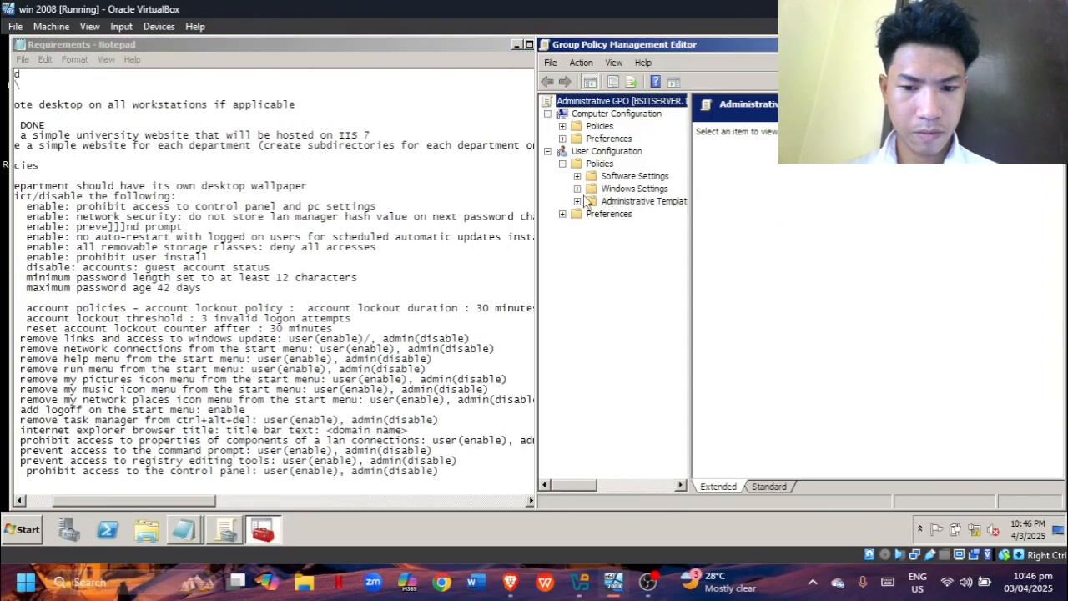
- Disable the removal of access to Windows Update in the user configuration's Windows Components settings
left_click(577, 201)
left_click(592, 288)
scroll(594, 292, "down", 10)
left_click(651, 439)
left_click(768, 487)
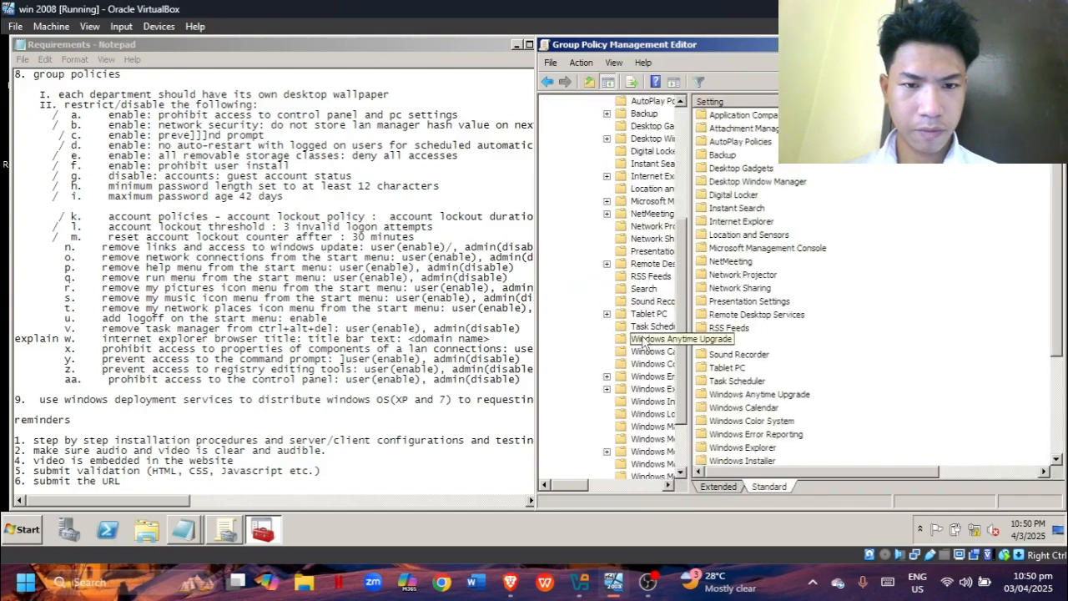
double_click(742, 141)
left_click(42, 166)
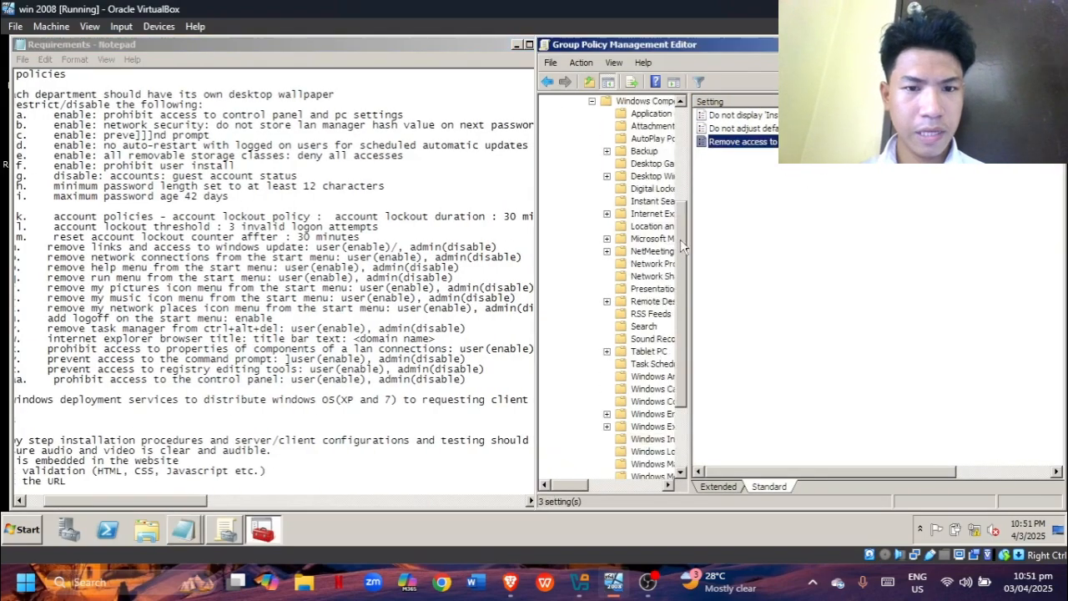
- Disable Remove Network Connections from Start Menu in the user configuration's Start Menu and Taskbar settings
scroll(680, 239, "up", 4)
left_click(643, 201)
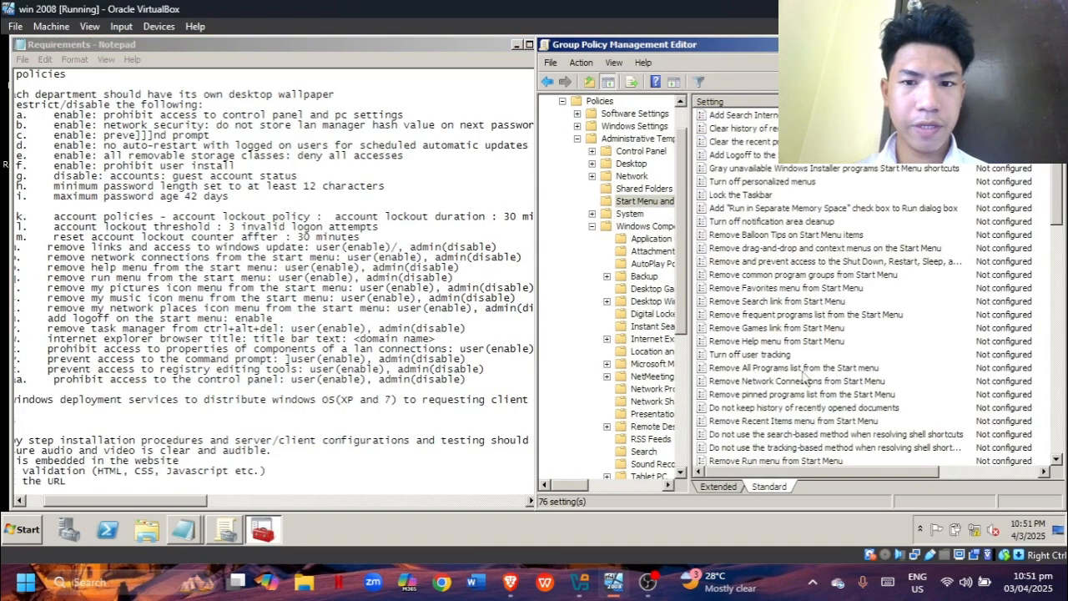
scroll(822, 242, "down", 5)
scroll(818, 239, "up", 7)
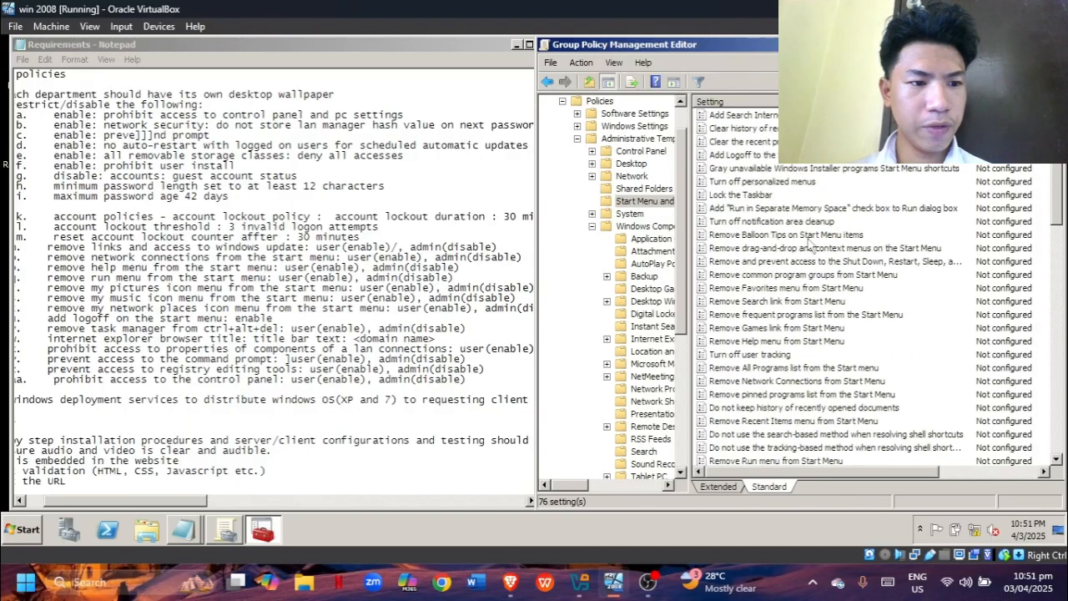
double_click(797, 382)
left_click(43, 148)
left_click(409, 505)
- Disable Remove Help menu from Start Menu
double_click(797, 342)
left_click(76, 148)
left_click(574, 506)
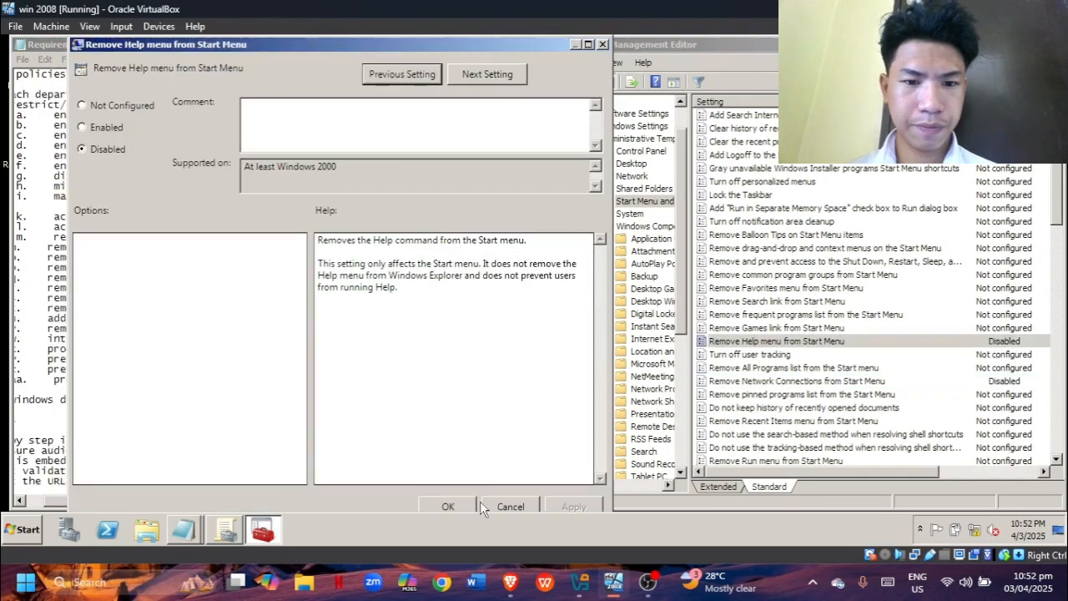
left_click(446, 505)
- Disable Remove Run menu from Start Menu and Remove Pictures icon from Start Menu
double_click(776, 460)
left_click(84, 167)
left_click(897, 494)
scroll(836, 375, "down", 4)
double_click(786, 367)
left_click(13, 146)
left_click(896, 490)
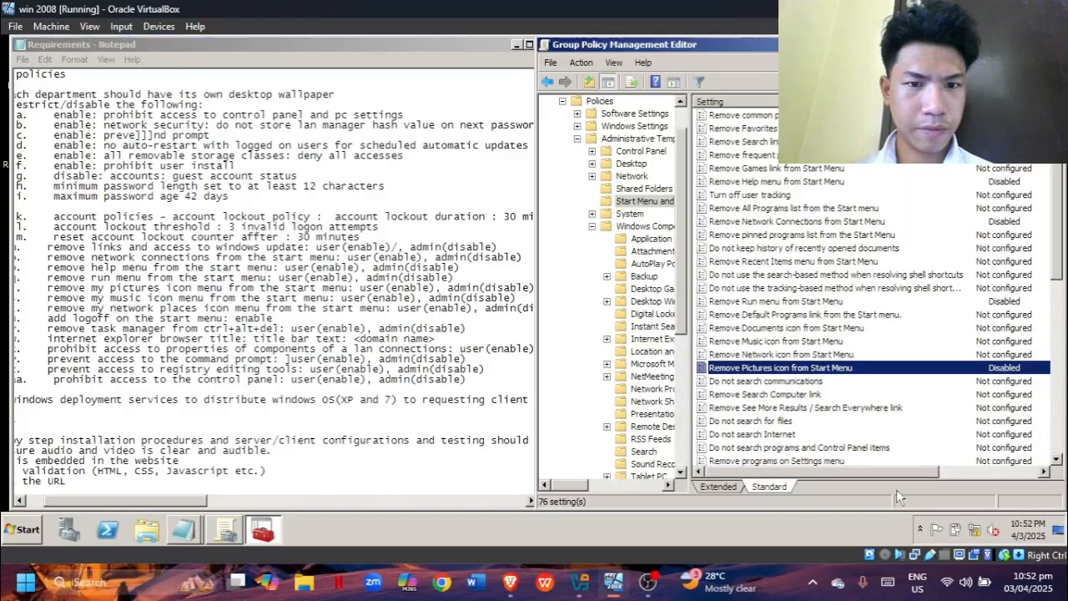
- Disable Remove Music icon from Start Menu and Remove Network icon from Start Menu
double_click(788, 342)
left_click(13, 146)
left_click(902, 493)
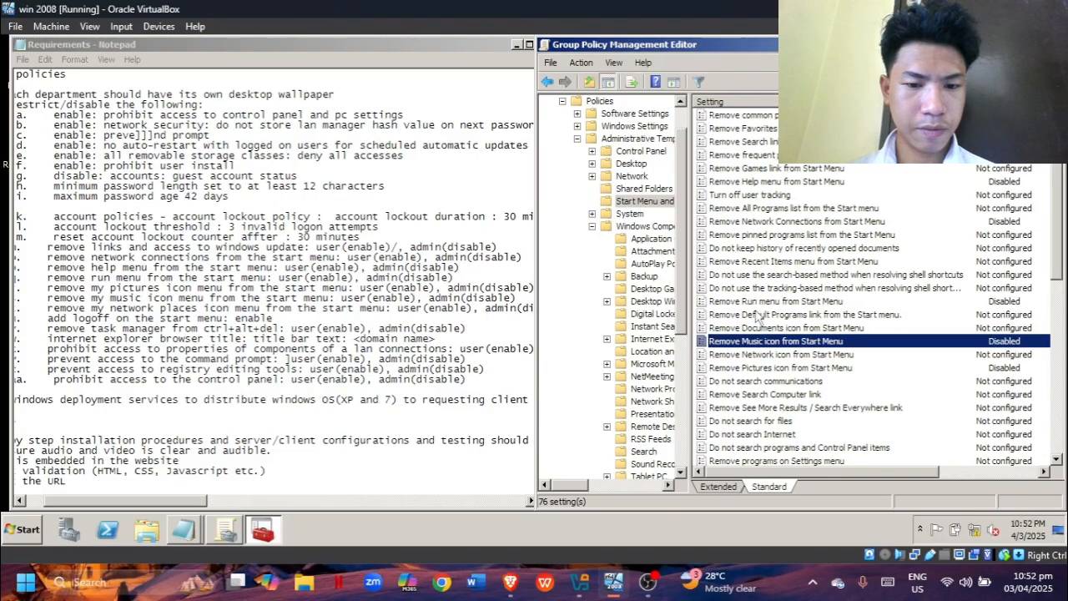
double_click(781, 355)
left_click(12, 146)
left_click(897, 493)
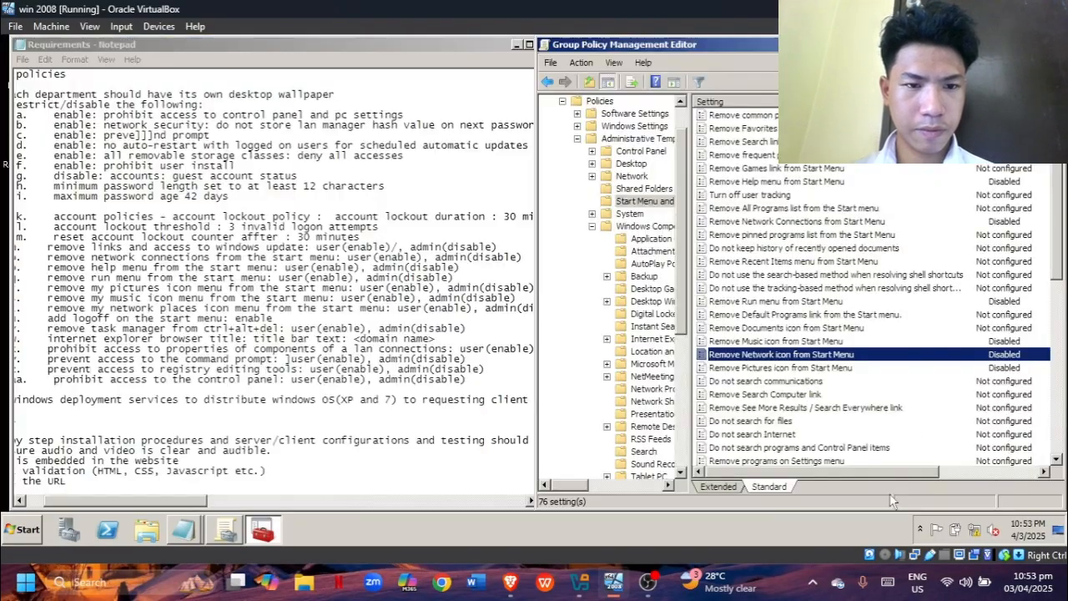
- Check the remaining requirements in the notes, and enable Add Logoff to the Start Menu
mouse_move(164, 500)
left_mouse_down()
mouse_move(191, 496)
mouse_move(171, 497)
left_mouse_up()
scroll(250, 426, "up", 1)
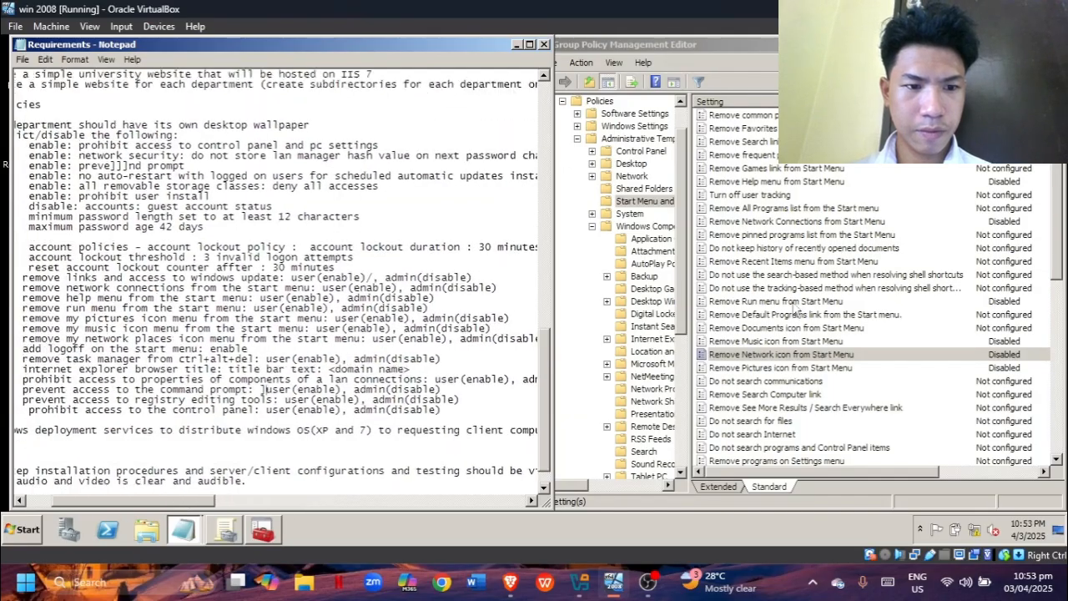
left_click(772, 352)
scroll(771, 348, "down", 12)
scroll(775, 349, "up", 16)
double_click(776, 156)
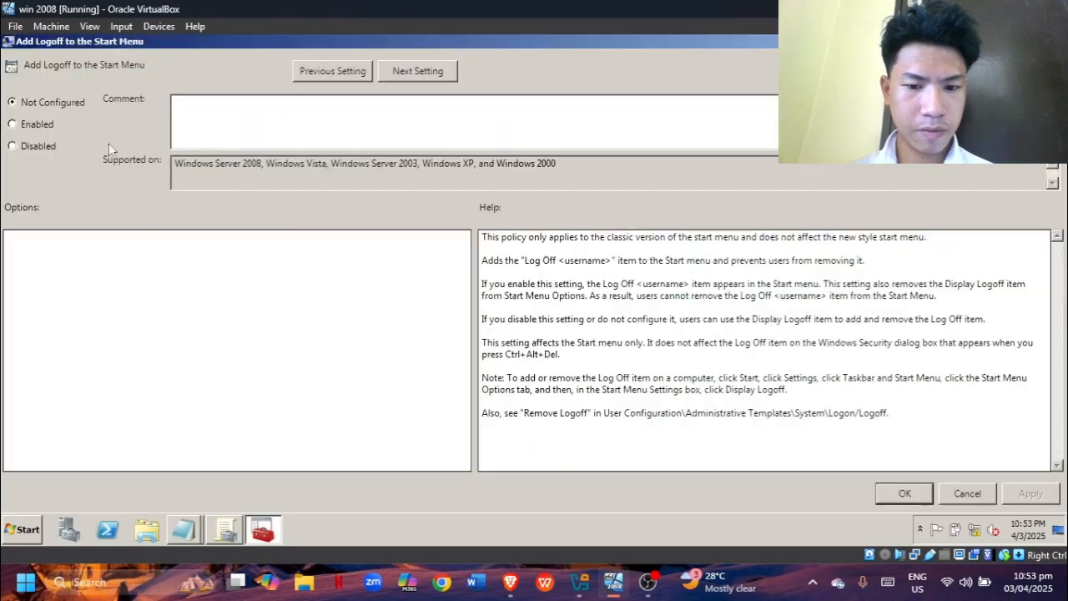
left_click(12, 122)
left_click(901, 493)
- Disable Remove Task Manager in the System settings' Ctrl+Alt+Del Options
left_click(592, 213)
left_click(652, 226)
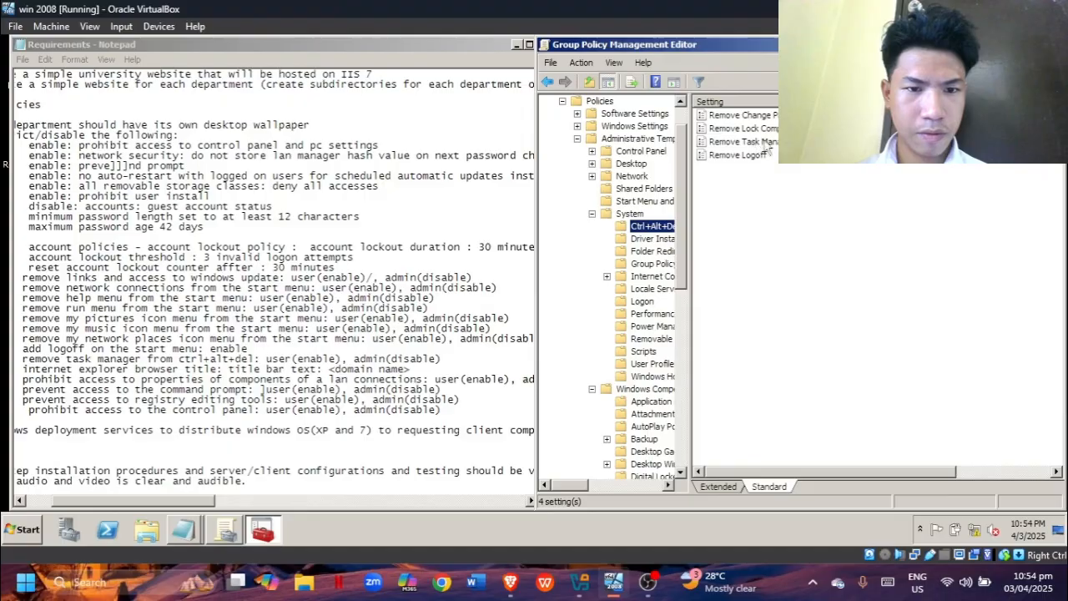
double_click(743, 141)
left_click(898, 492)
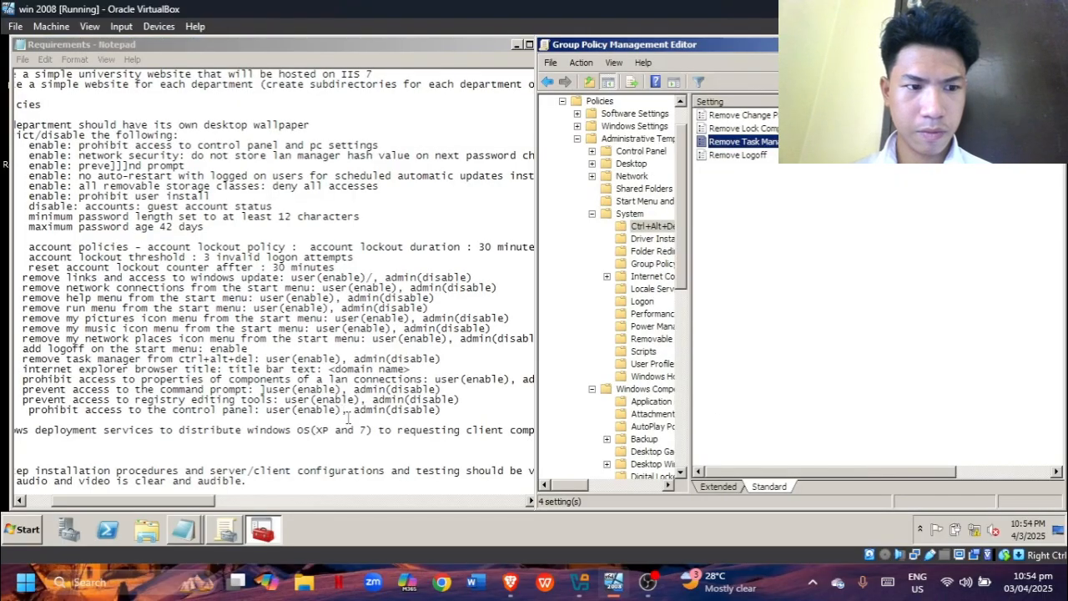
- Disable Prohibit access to properties of components of a LAN connection in the user configuration's Network Connections settings
double_click(631, 177)
left_click(653, 189)
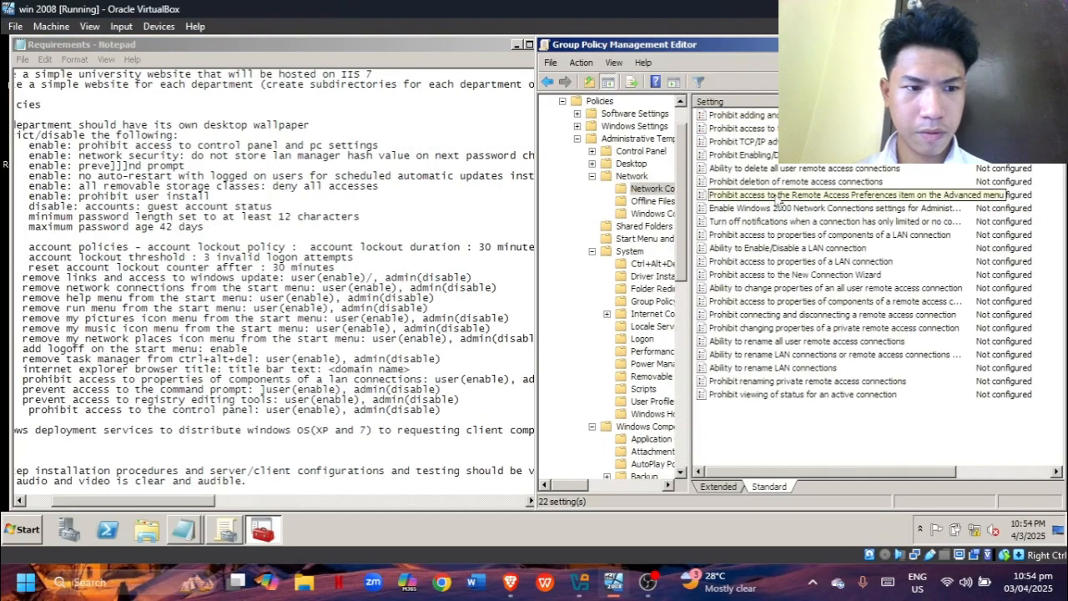
double_click(791, 234)
left_click(12, 144)
left_click(1030, 492)
left_click(904, 492)
- Disable Prevent access to the command prompt in the user configuration's System settings
left_click(591, 176)
left_click(592, 389)
left_click(630, 251)
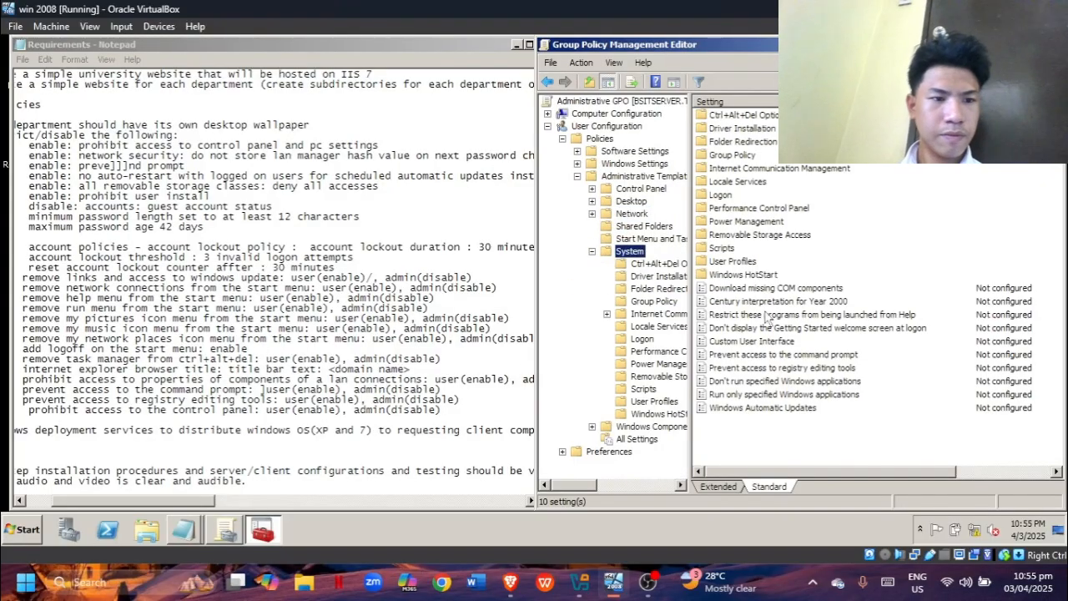
double_click(783, 354)
left_click(13, 144)
left_click(898, 491)
- Open the user configuration's Control Panel settings
left_click(641, 189)
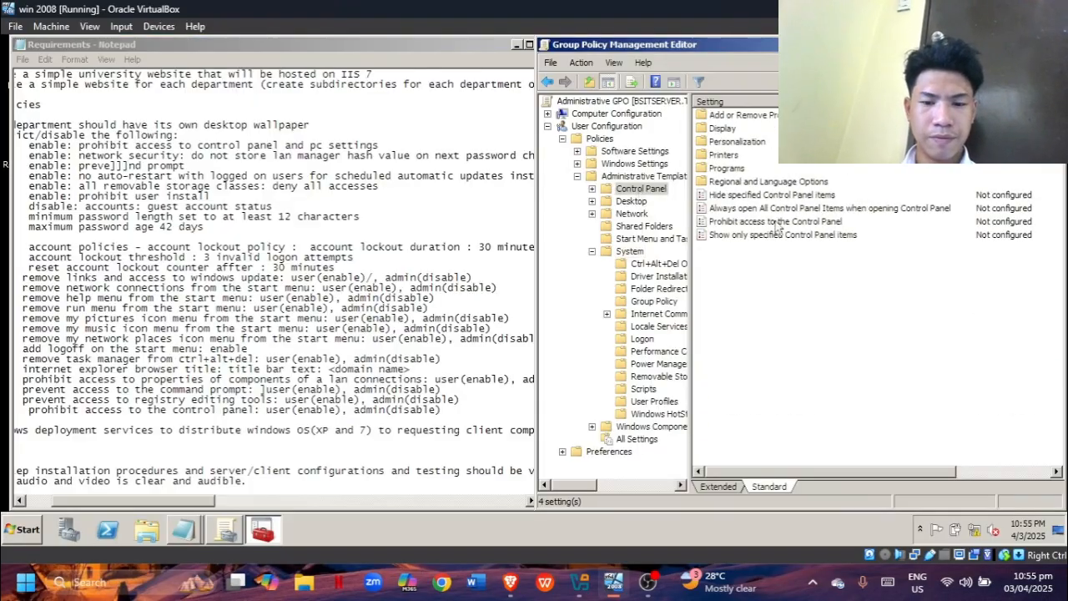